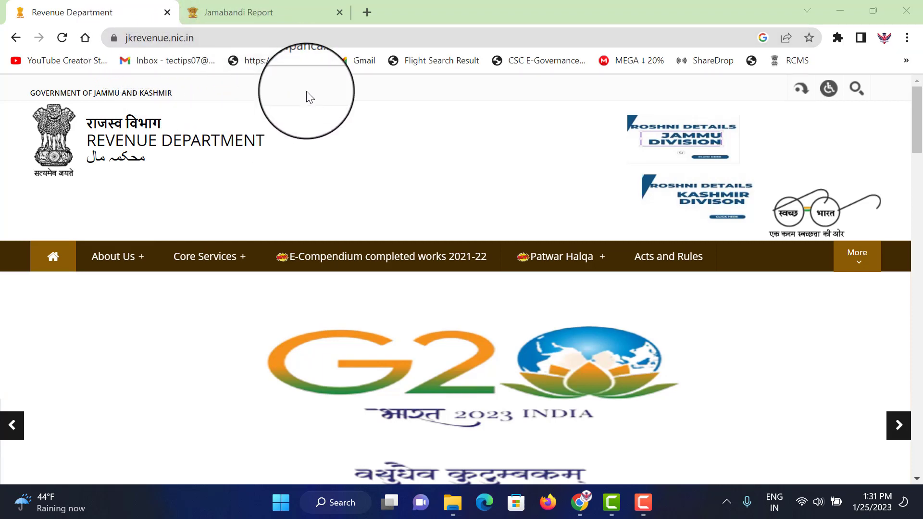
- Open 'Apply For Revenue Services' and go to the RevenuePlus User Login page
{"action": "left_click_drag", "start_coordinate": [916, 149], "coordinate": [919, 221]}
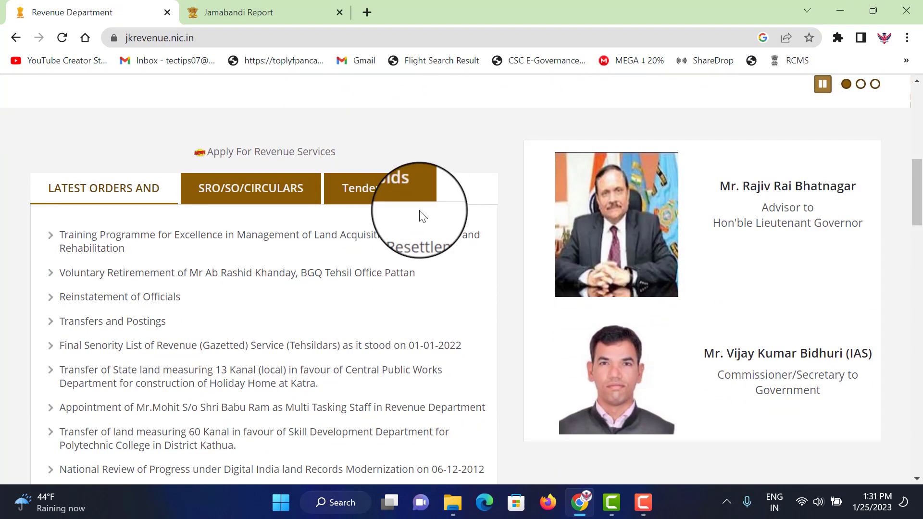
{"action": "left_click", "coordinate": [244, 163]}
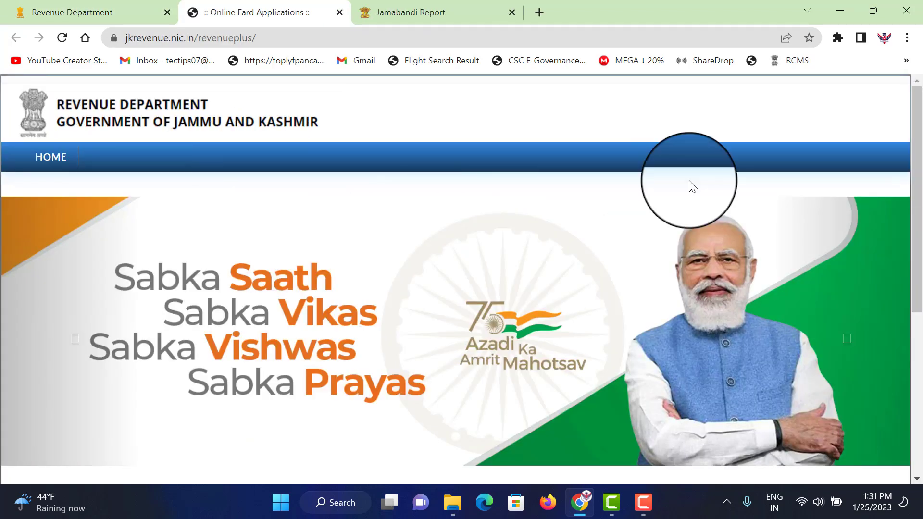
{"action": "left_click_drag", "start_coordinate": [917, 183], "coordinate": [916, 264]}
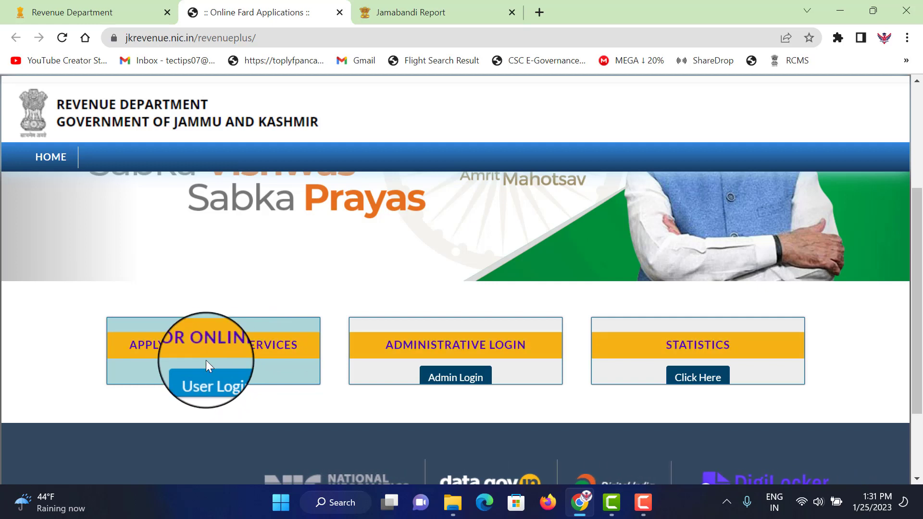
{"action": "left_click", "coordinate": [228, 380]}
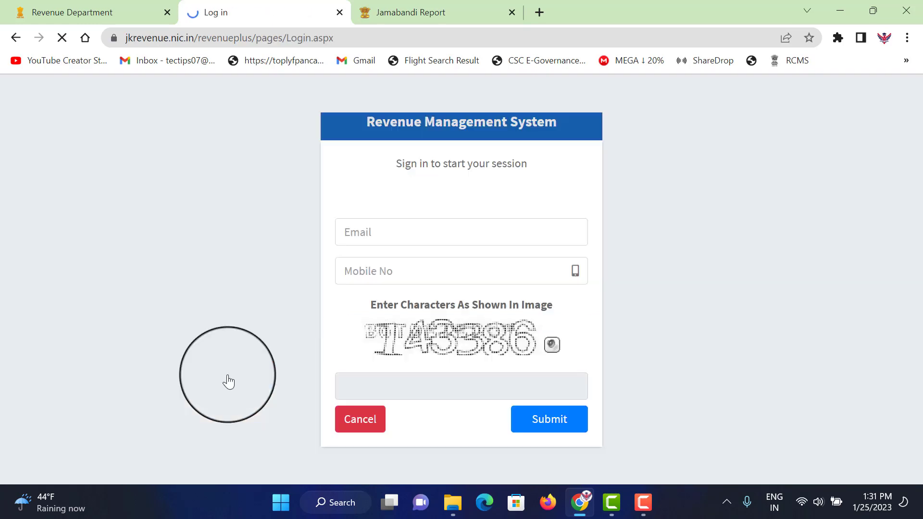
- Log in with the autofilled e-mail and mobile number, the shown captcha and the OTP
{"action": "left_click", "coordinate": [386, 236]}
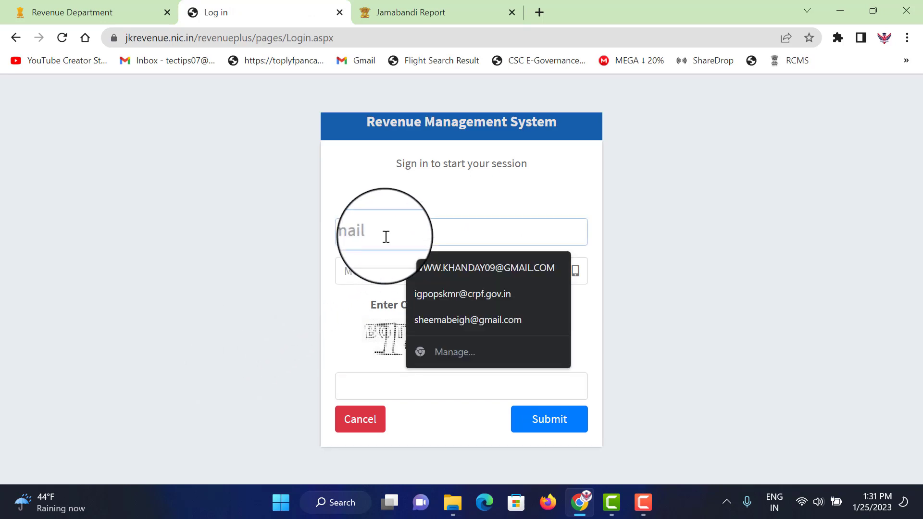
{"action": "left_click", "coordinate": [431, 258]}
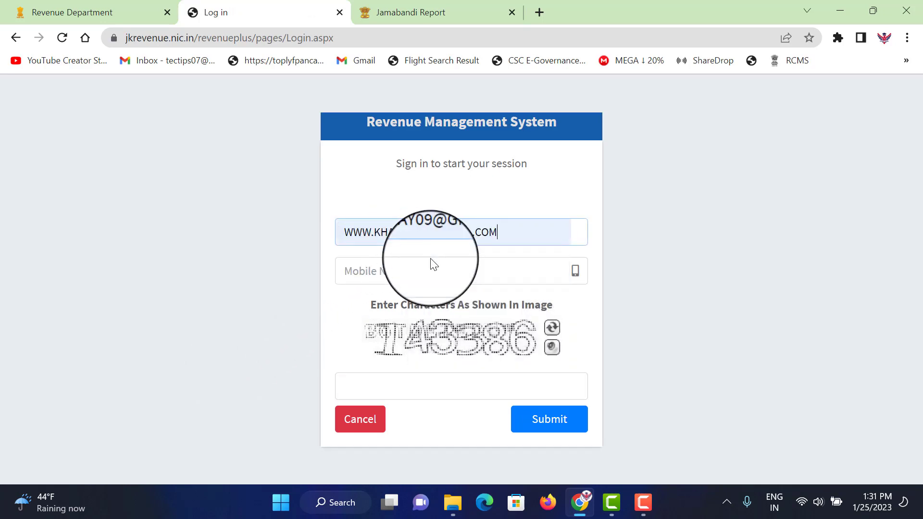
{"action": "left_click", "coordinate": [405, 271]}
{"action": "left_click", "coordinate": [428, 304]}
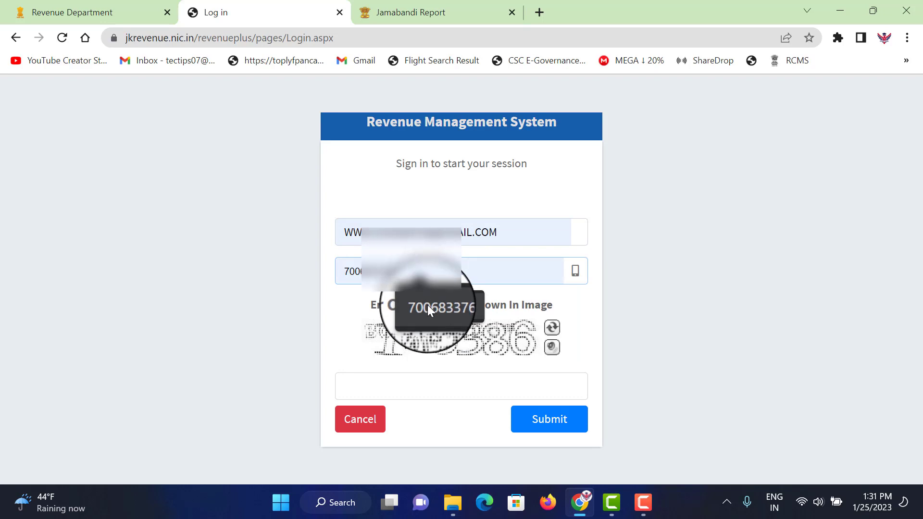
{"action": "left_click", "coordinate": [398, 392]}
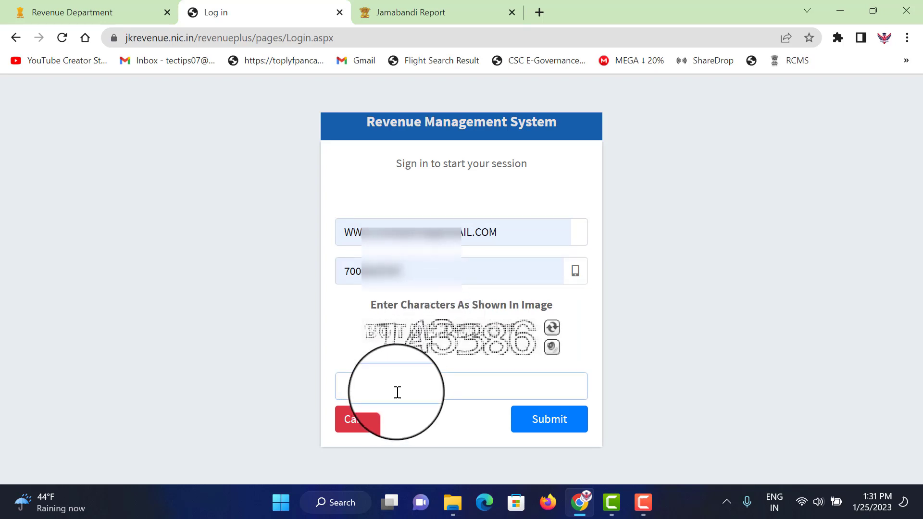
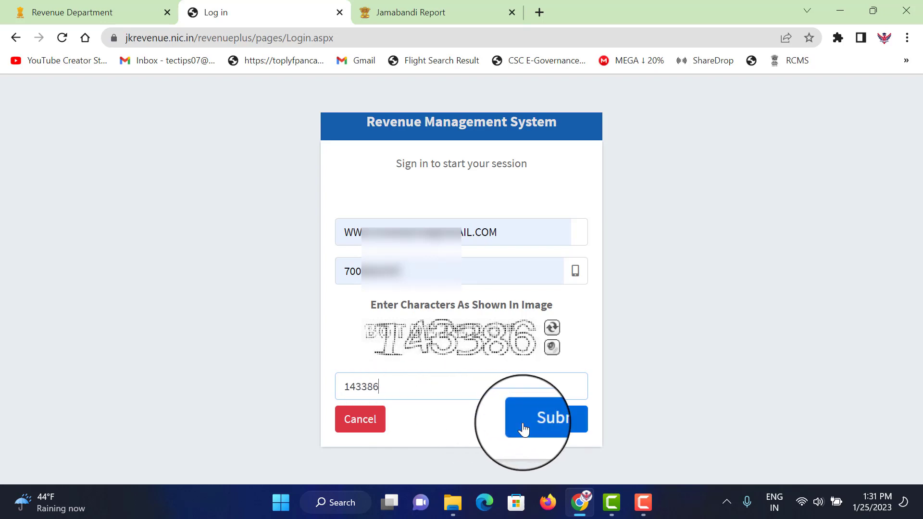
{"action": "left_click", "coordinate": [524, 423]}
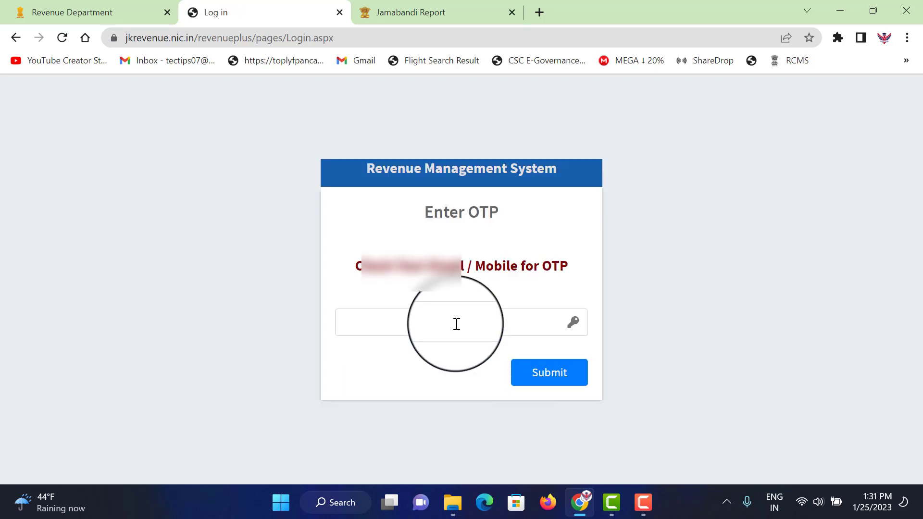
{"action": "left_click", "coordinate": [457, 324]}
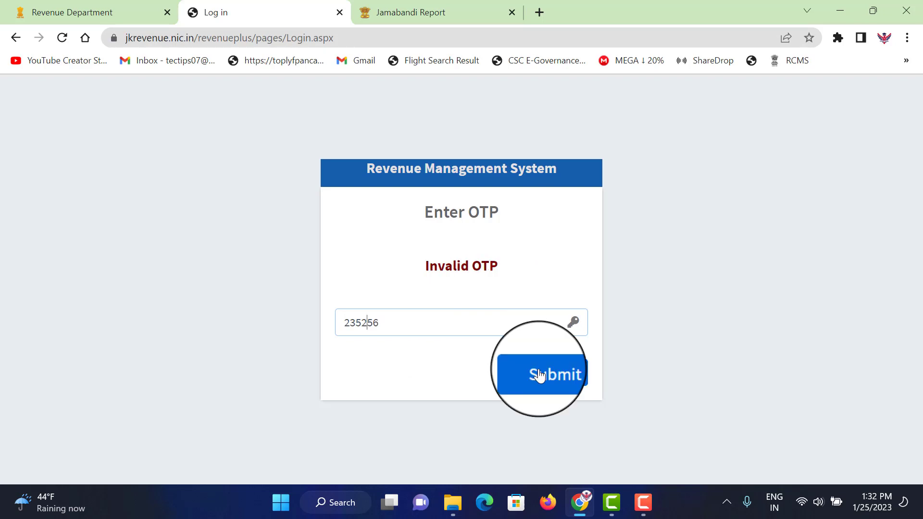
{"action": "left_click", "coordinate": [540, 375]}
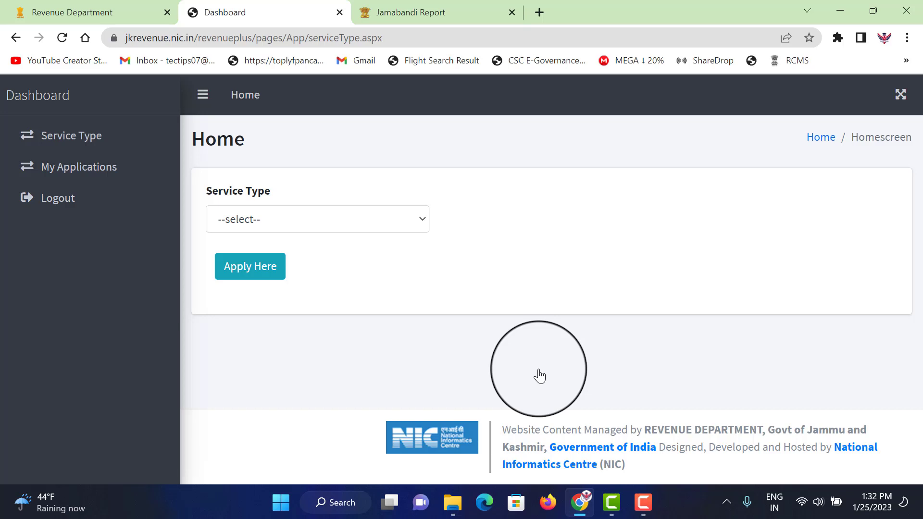
- Apply for a Fard service in Anantnag district, Qazigund tehsil
{"action": "left_click", "coordinate": [274, 221]}
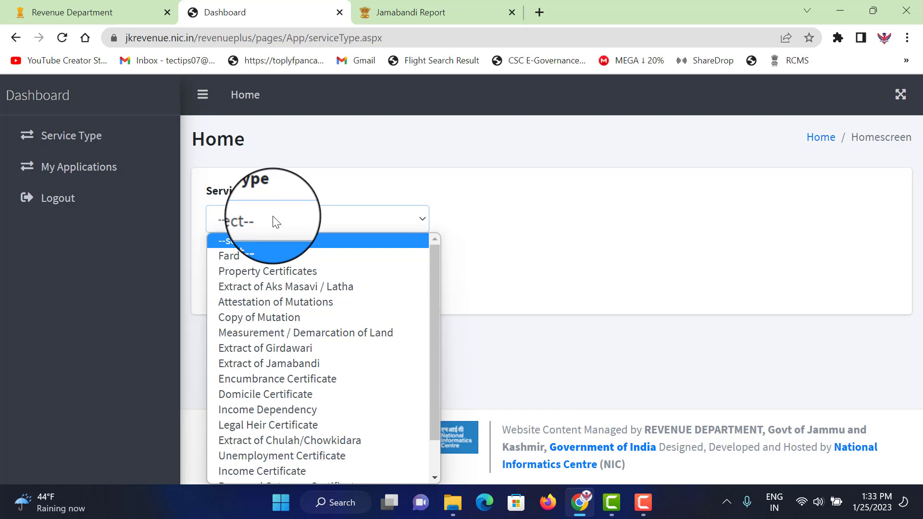
{"action": "left_click", "coordinate": [250, 249]}
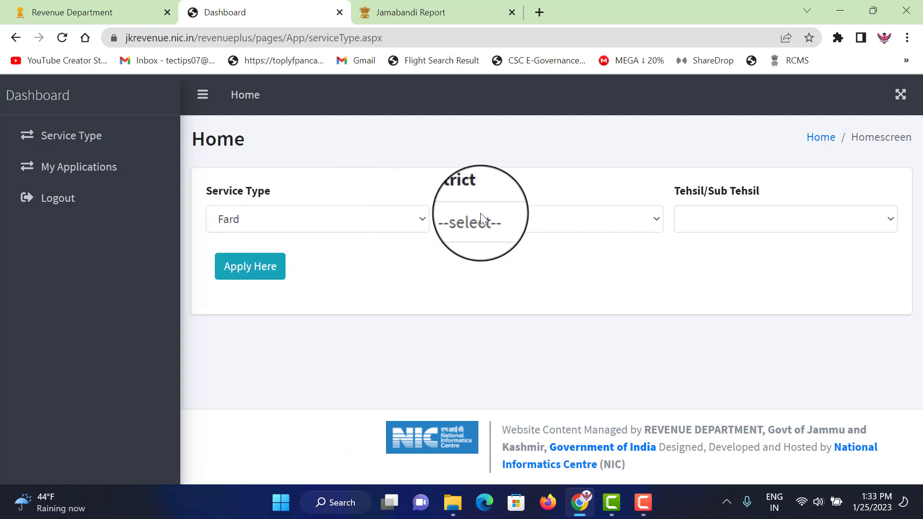
{"action": "left_click", "coordinate": [483, 219]}
{"action": "left_click", "coordinate": [487, 255]}
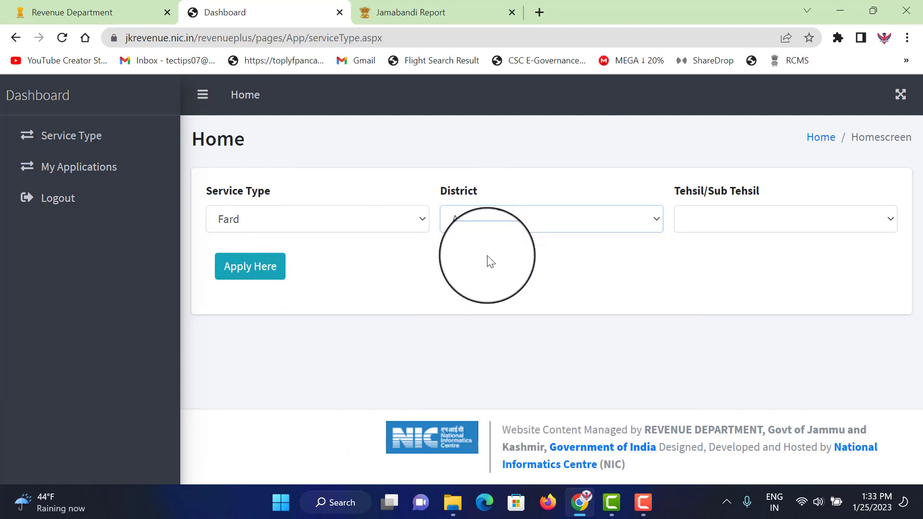
{"action": "left_click", "coordinate": [738, 227]}
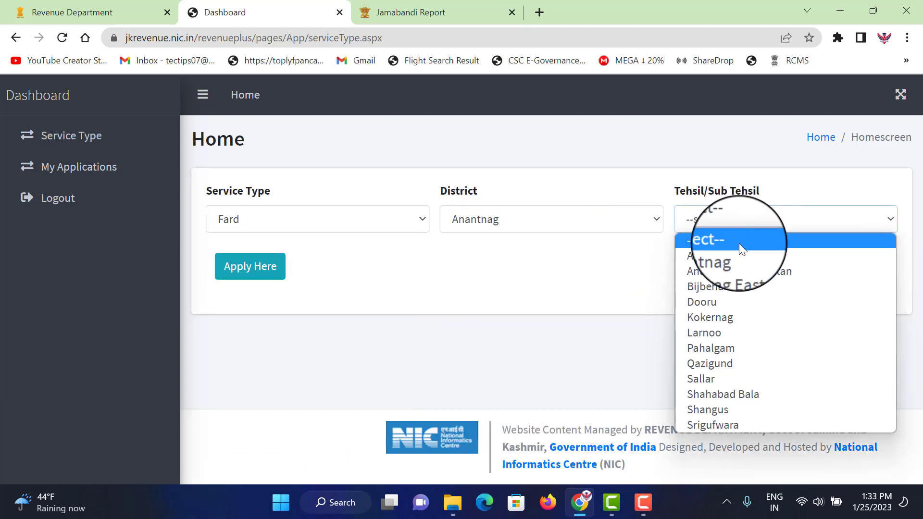
{"action": "left_click", "coordinate": [708, 364]}
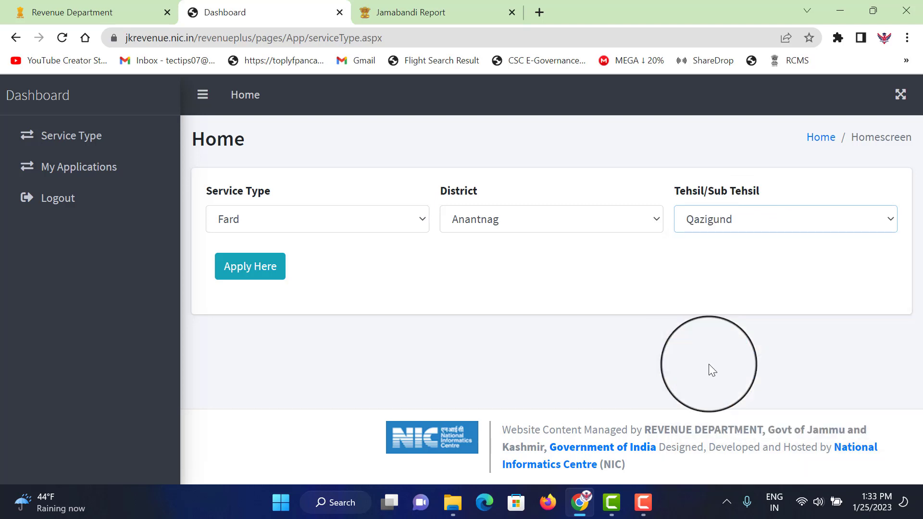
{"action": "left_click", "coordinate": [259, 276]}
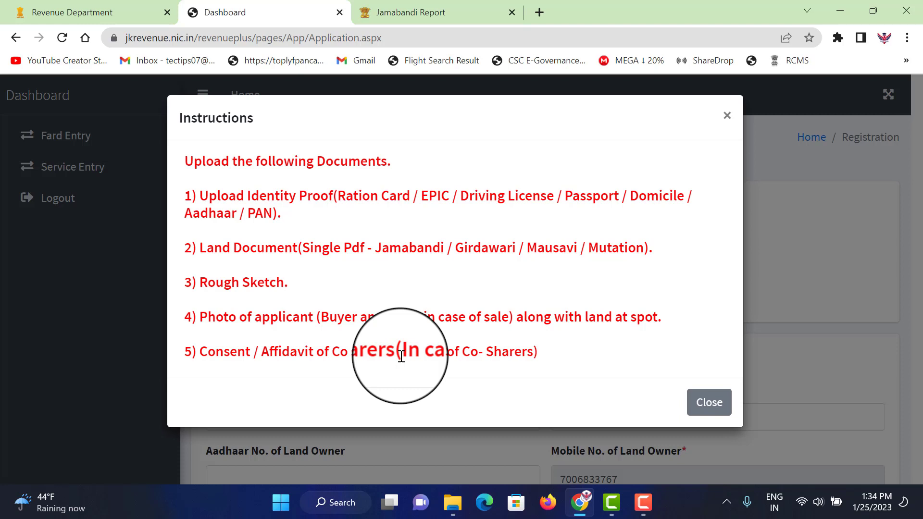
- Close the upload instructions notice and choose Self as the Ownership Type
{"action": "left_click", "coordinate": [702, 404]}
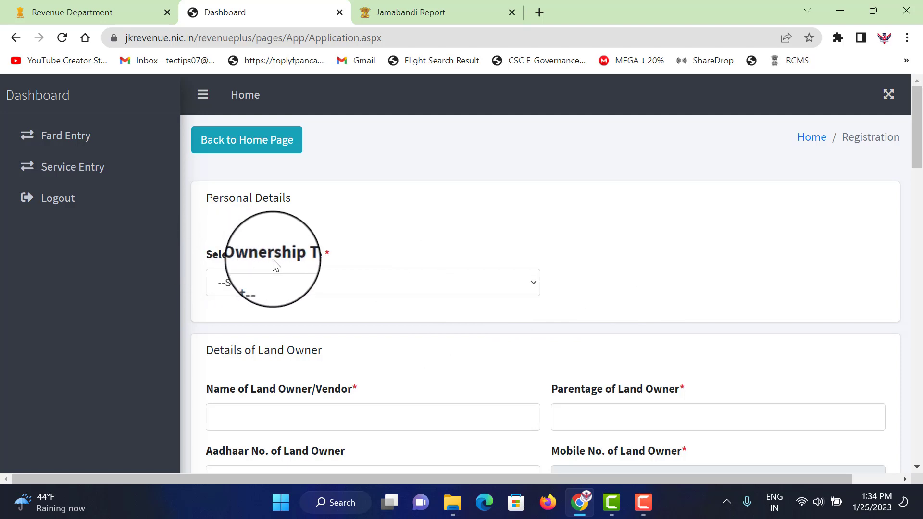
{"action": "left_click", "coordinate": [264, 284]}
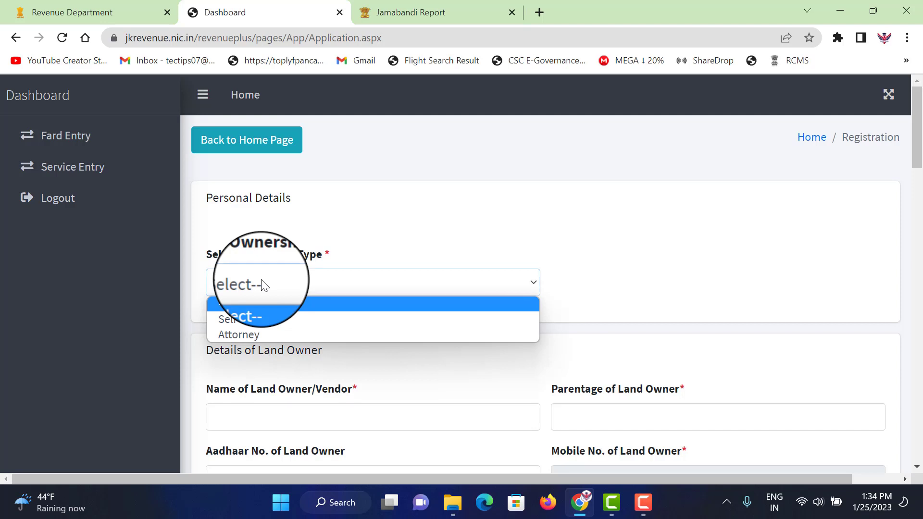
{"action": "left_click", "coordinate": [231, 319]}
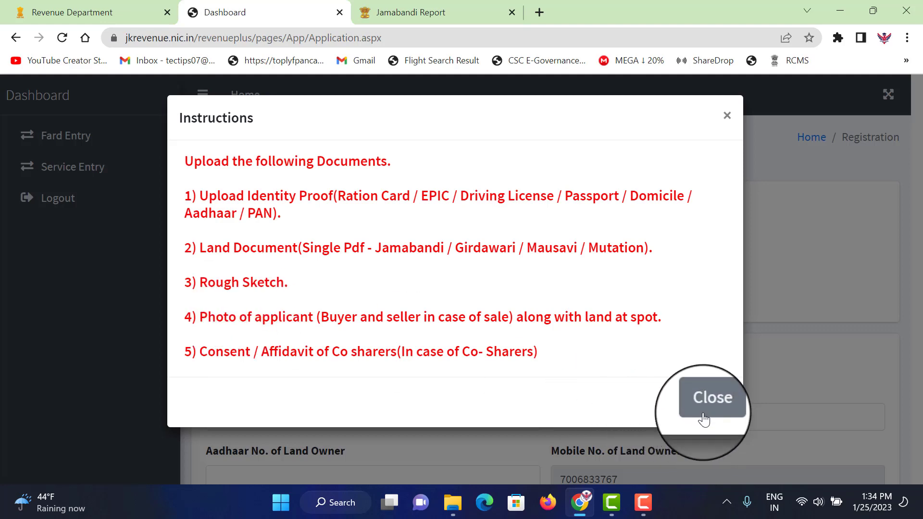
{"action": "left_click", "coordinate": [706, 411]}
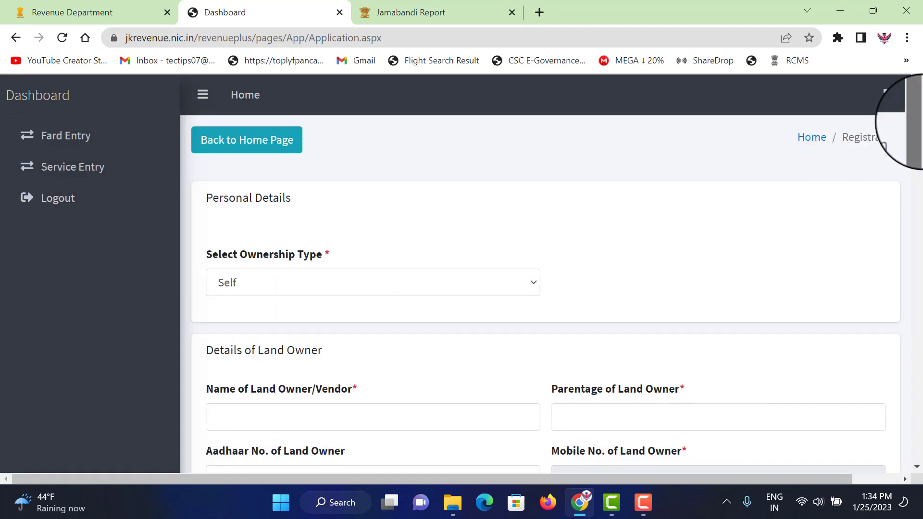
{"action": "left_click_drag", "start_coordinate": [919, 126], "coordinate": [921, 160]}
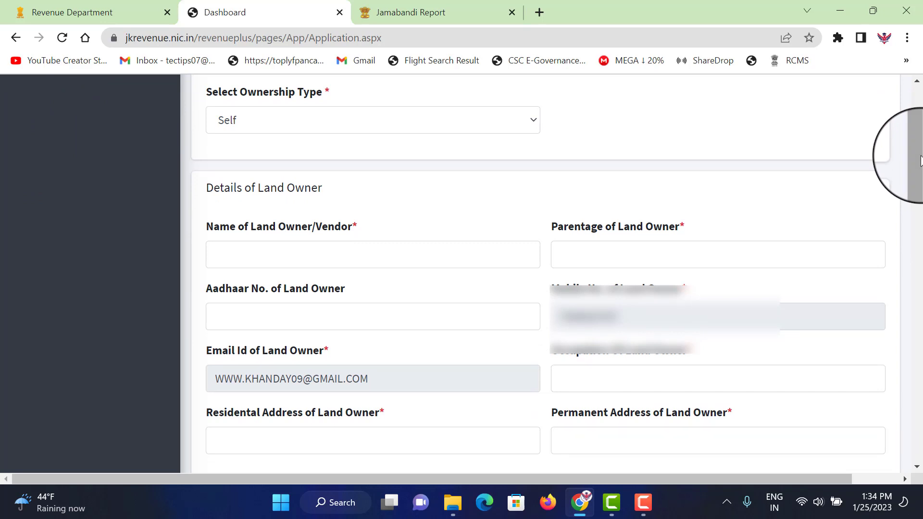
{"action": "left_click", "coordinate": [415, 253]}
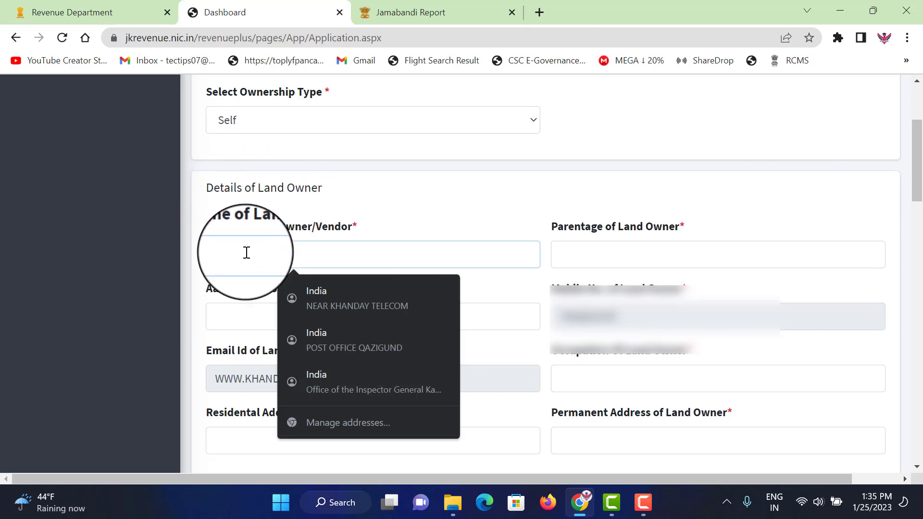
{"action": "left_click", "coordinate": [579, 243]}
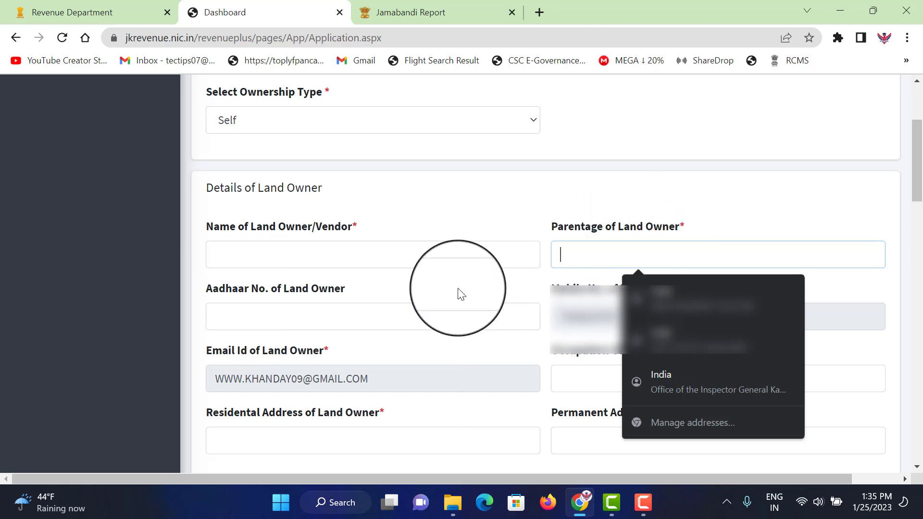
{"action": "left_click", "coordinate": [390, 309]}
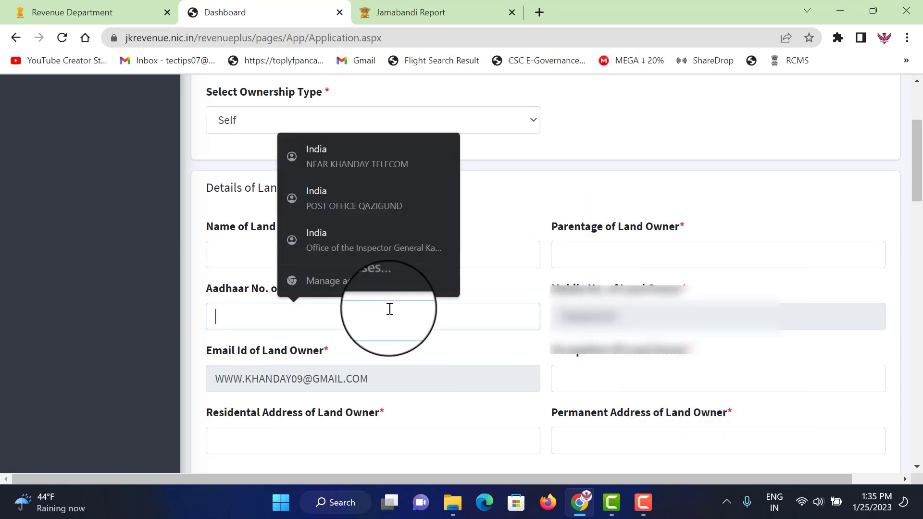
{"action": "left_click", "coordinate": [515, 294]}
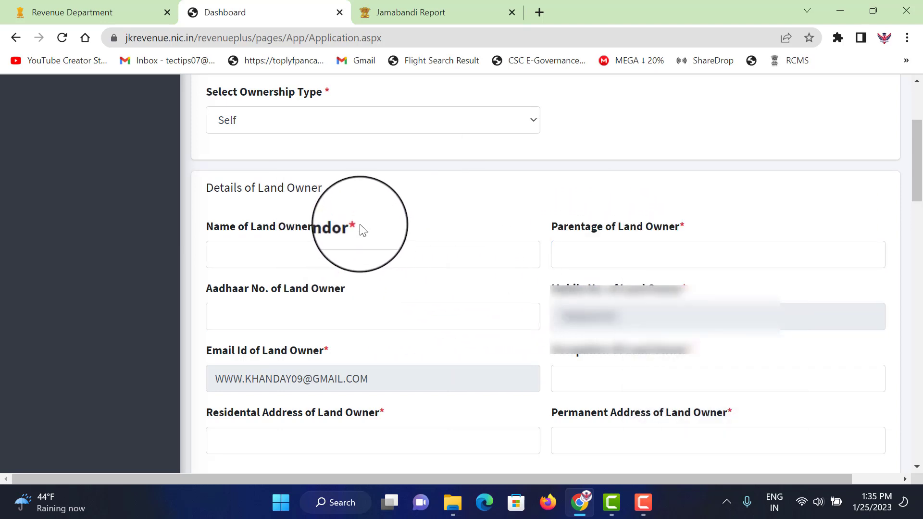
{"action": "left_click_drag", "start_coordinate": [360, 229], "coordinate": [351, 225]}
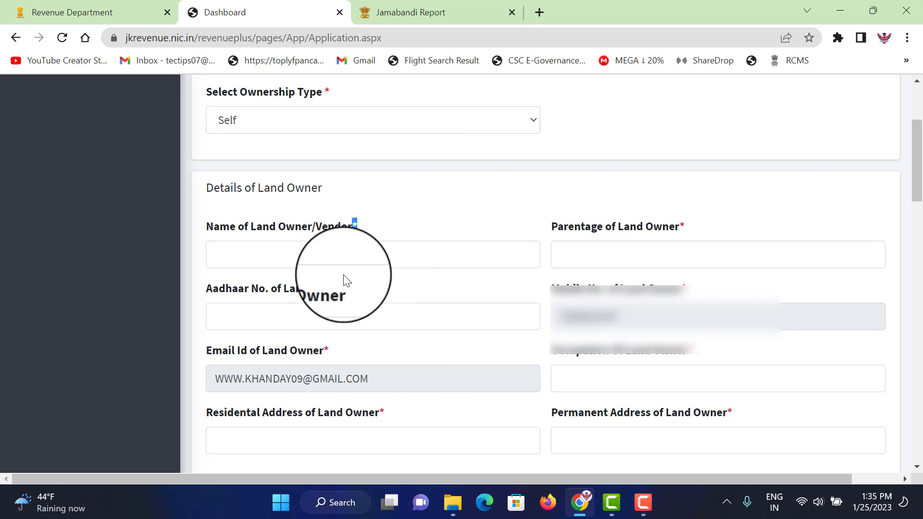
{"action": "left_click", "coordinate": [326, 315]}
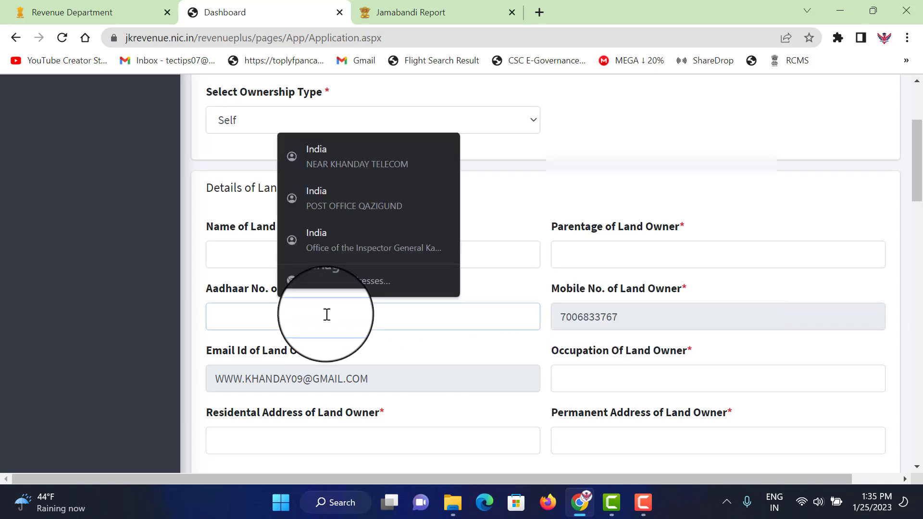
{"action": "left_click_drag", "start_coordinate": [917, 181], "coordinate": [917, 220]}
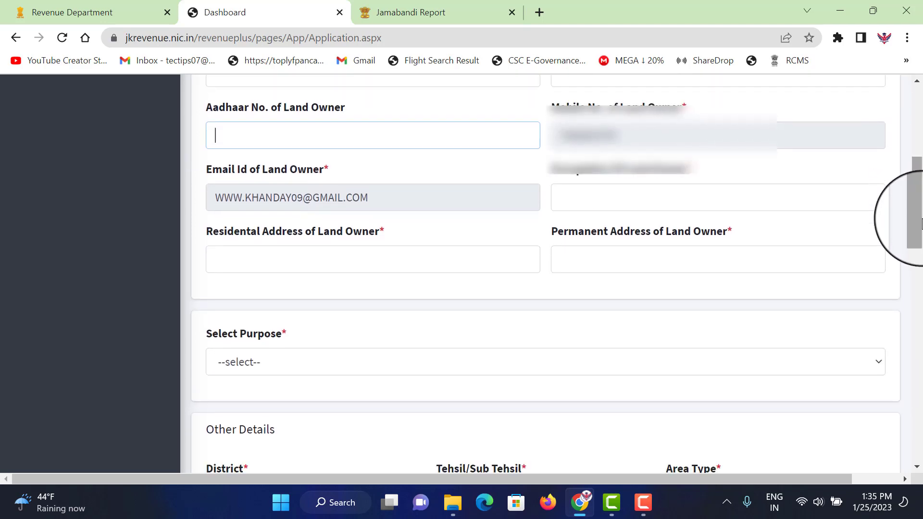
{"action": "left_click", "coordinate": [681, 193]}
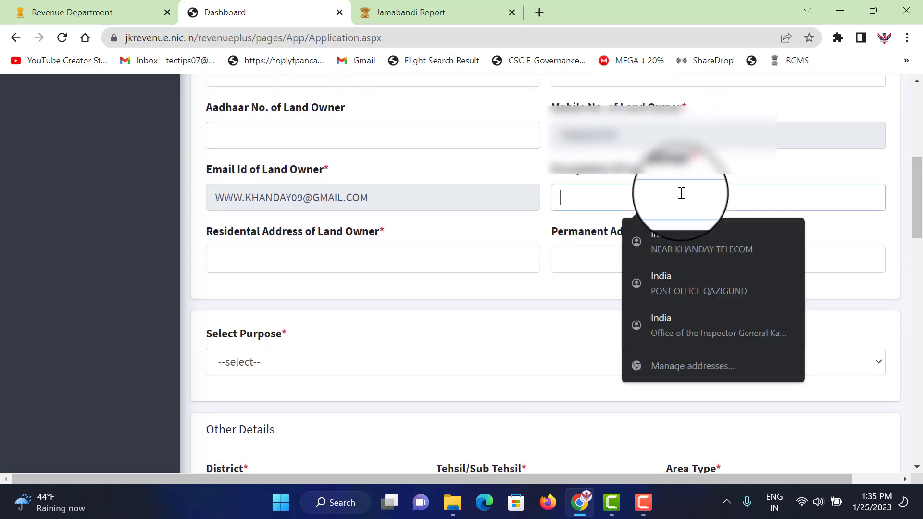
{"action": "left_click", "coordinate": [415, 255]}
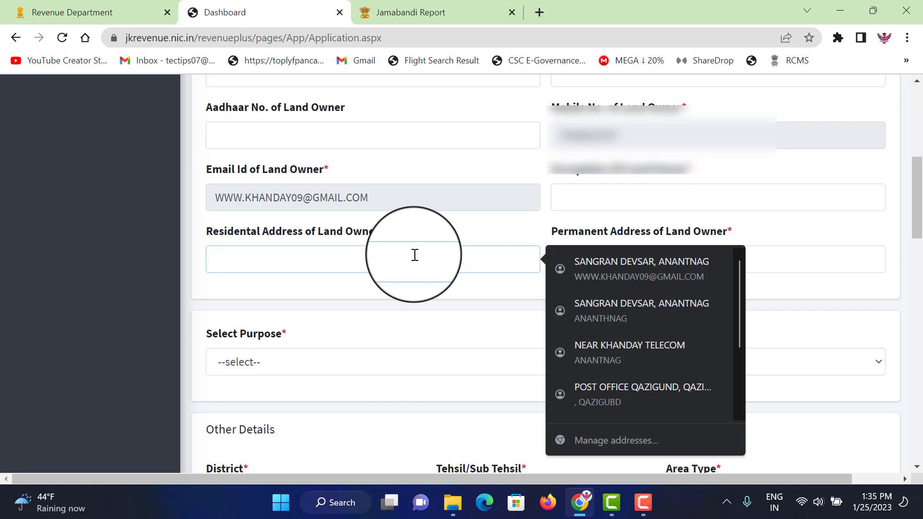
{"action": "left_click", "coordinate": [480, 287]}
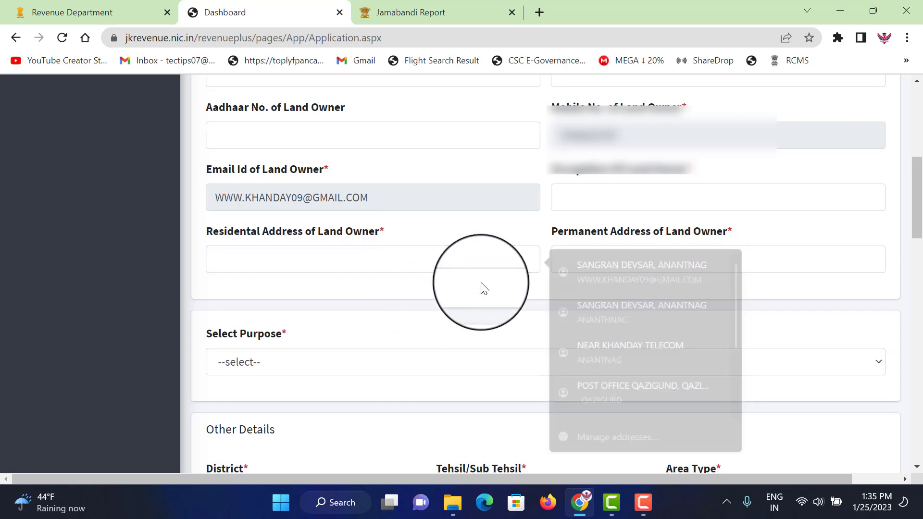
{"action": "left_click", "coordinate": [570, 256]}
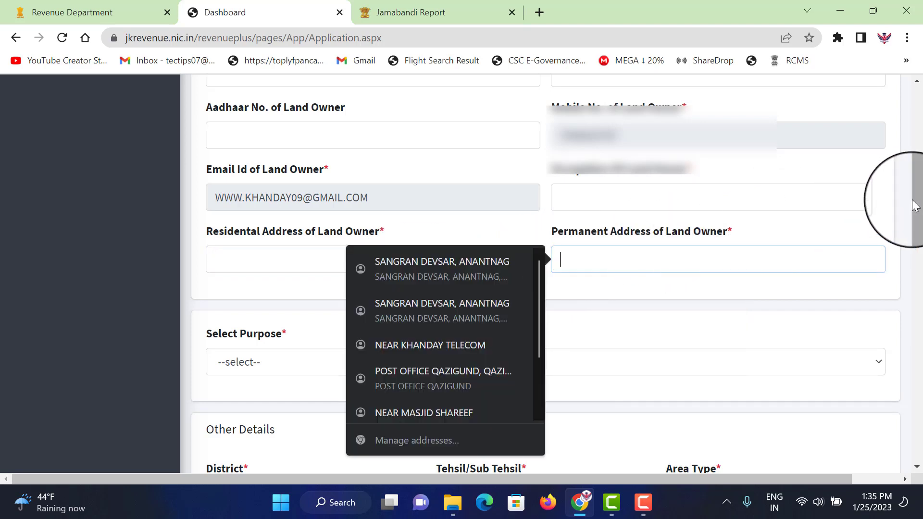
{"action": "left_click_drag", "start_coordinate": [918, 223], "coordinate": [918, 254]}
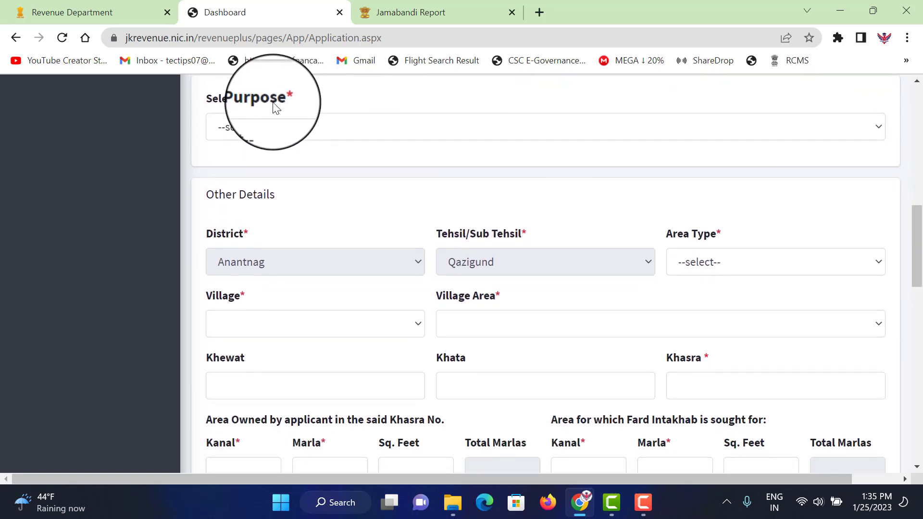
- Set the application purpose to Self Information
{"action": "left_click", "coordinate": [252, 135]}
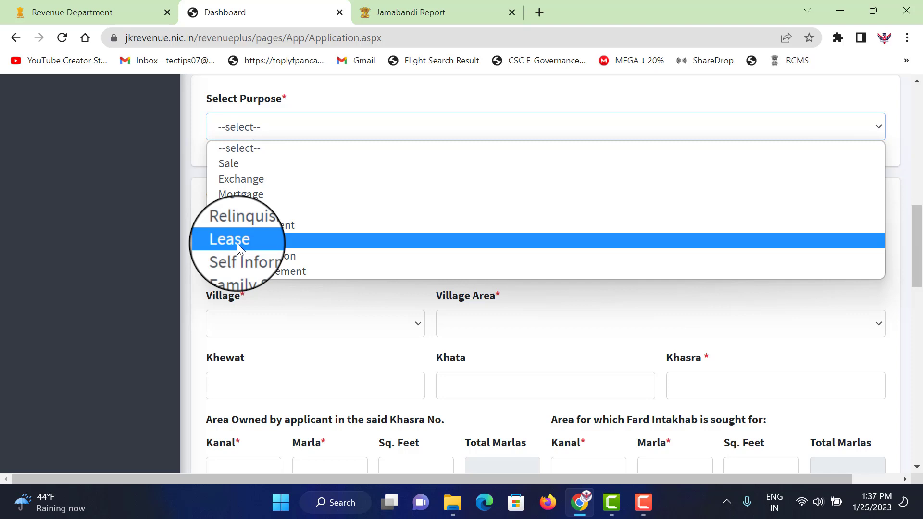
{"action": "left_click", "coordinate": [235, 258]}
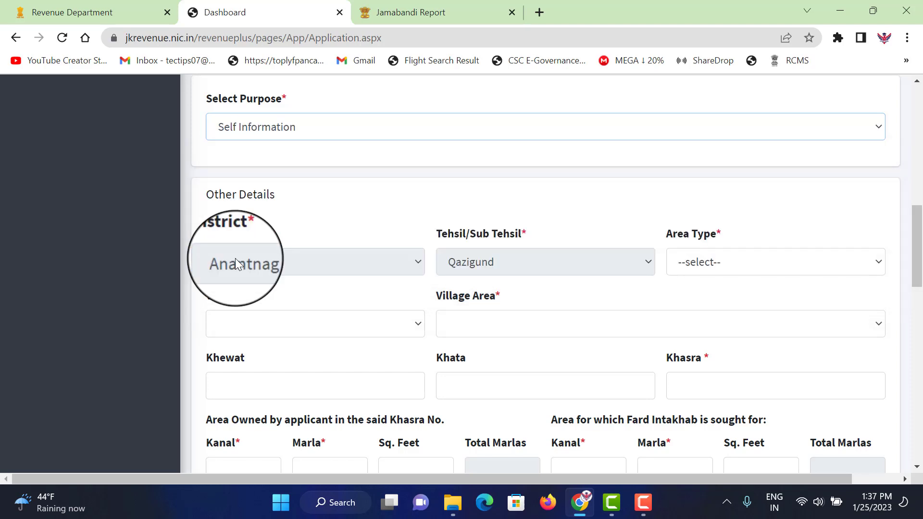
{"action": "left_click", "coordinate": [313, 138]}
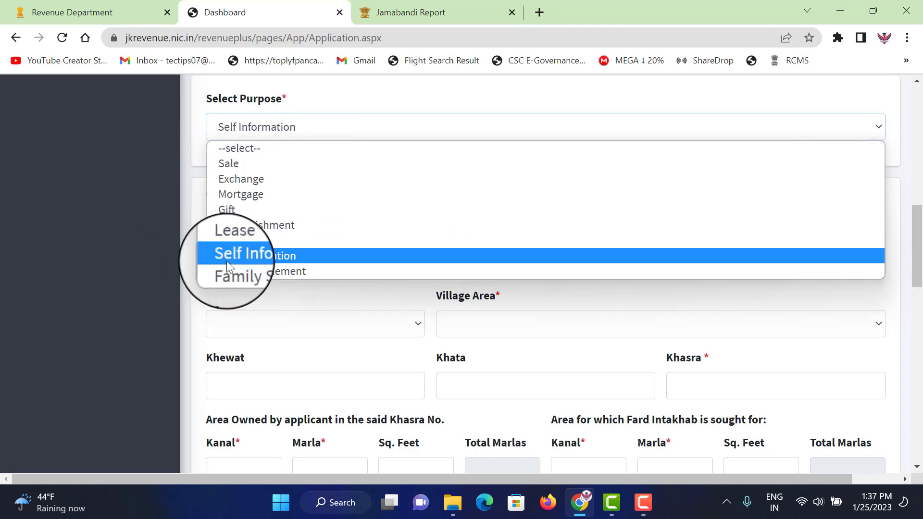
{"action": "left_click", "coordinate": [246, 257]}
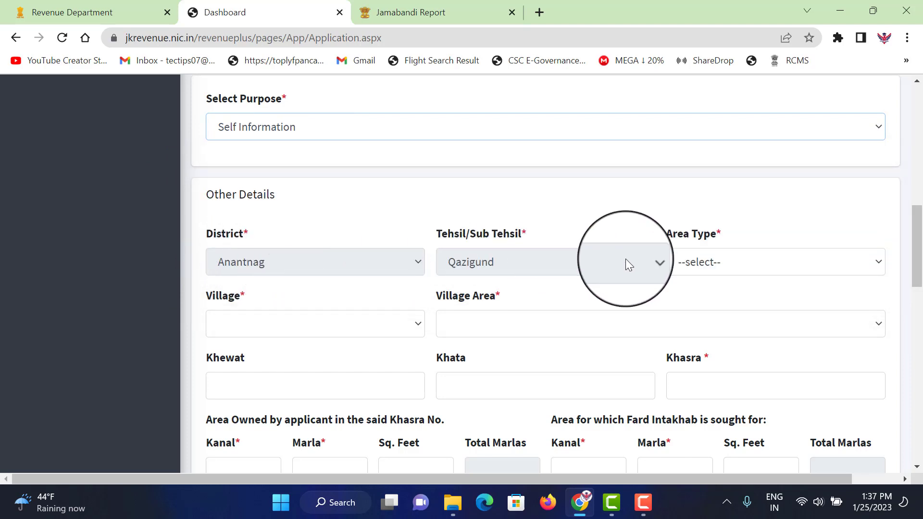
{"action": "scroll", "coordinate": [921, 264], "scroll_direction": "down", "scroll_amount": 1}
{"action": "scroll", "coordinate": [921, 264], "scroll_direction": "down", "scroll_amount": 2}
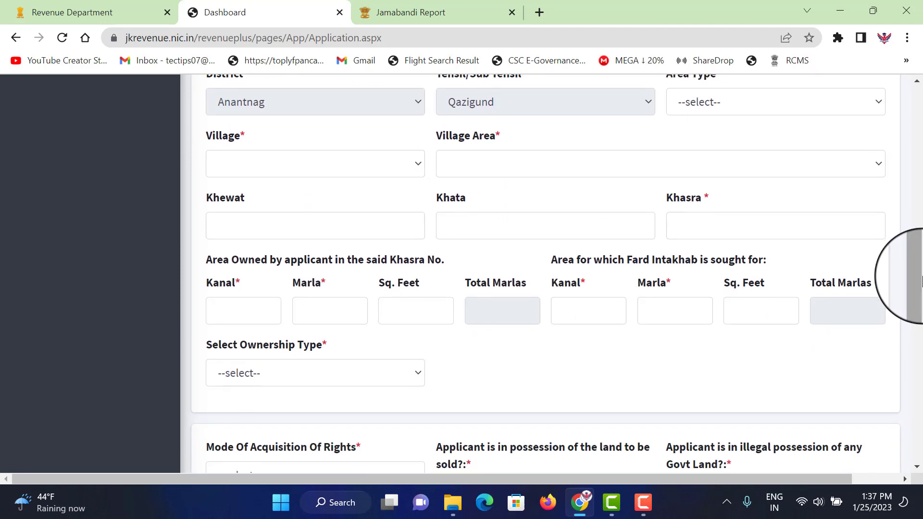
- Choose area type Rural, village Vessu and village area Vessu - National Highway Portion
{"action": "left_click", "coordinate": [801, 111]}
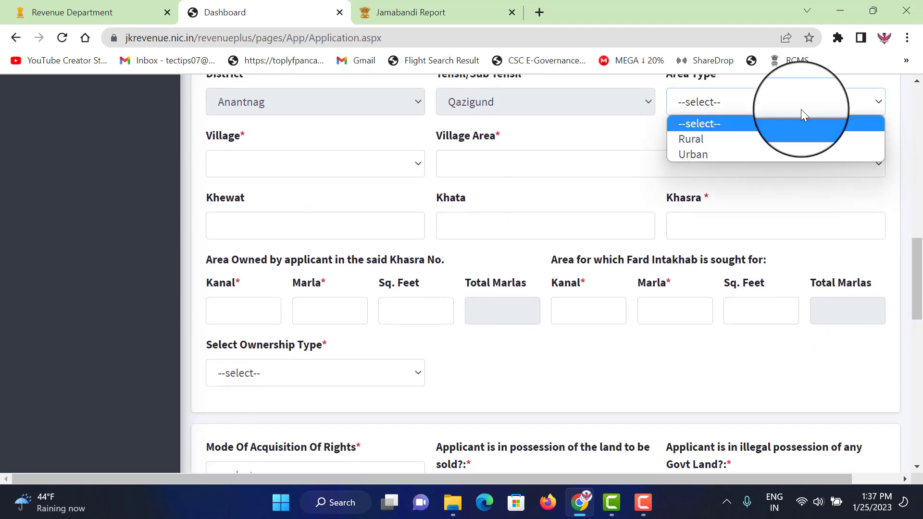
{"action": "left_click", "coordinate": [741, 140]}
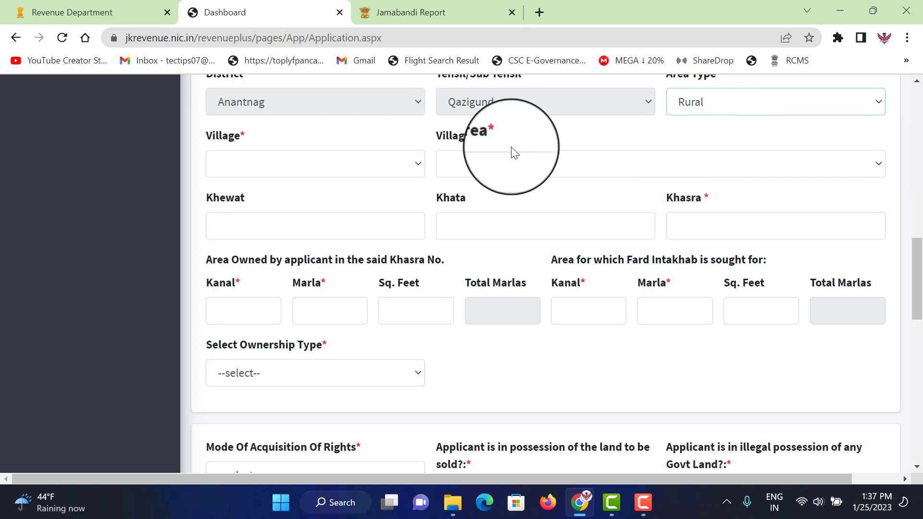
{"action": "left_click", "coordinate": [349, 160]}
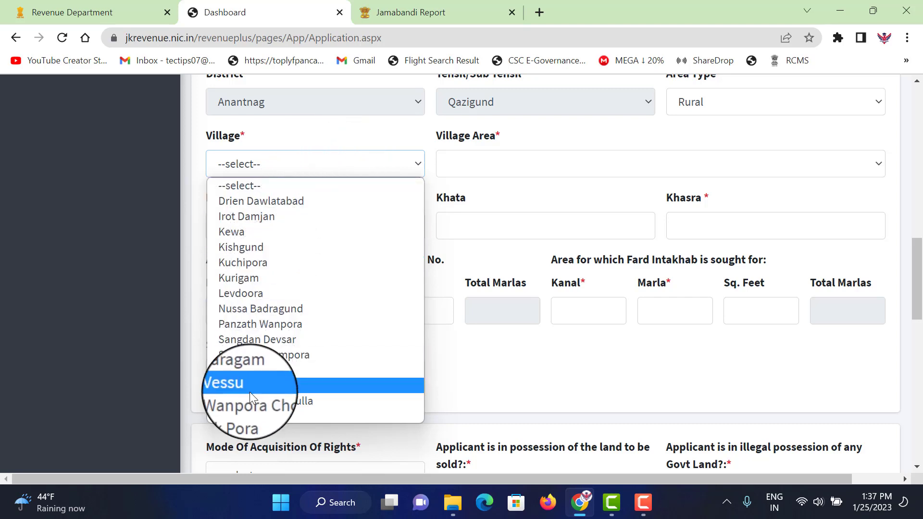
{"action": "left_click", "coordinate": [261, 384]}
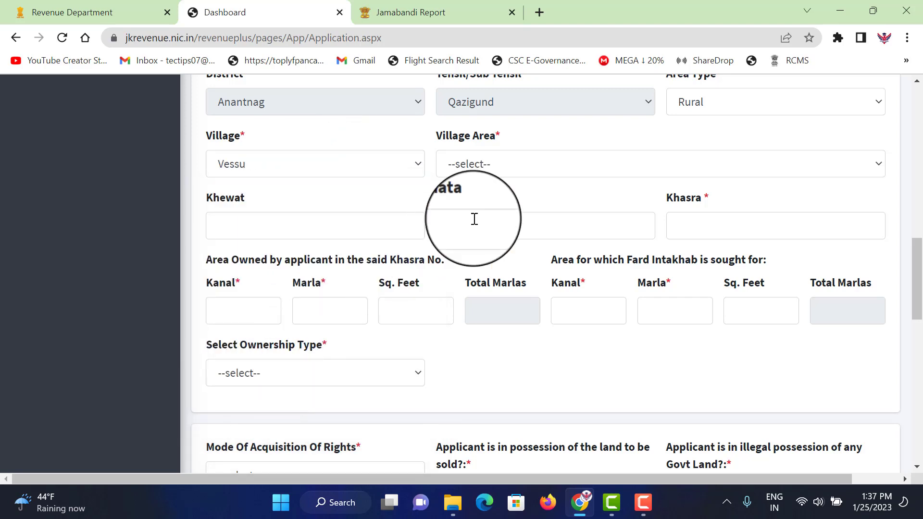
{"action": "left_click", "coordinate": [517, 168]}
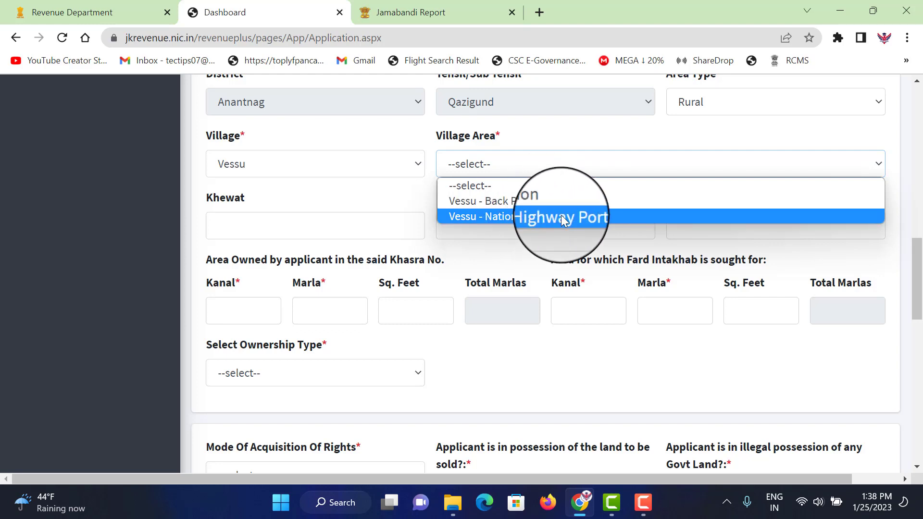
{"action": "left_click", "coordinate": [561, 217]}
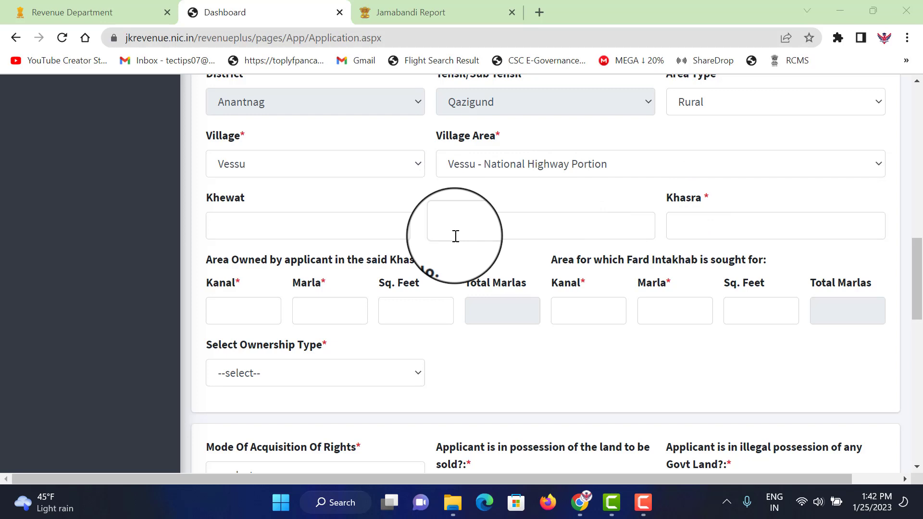
{"action": "left_click", "coordinate": [705, 230]}
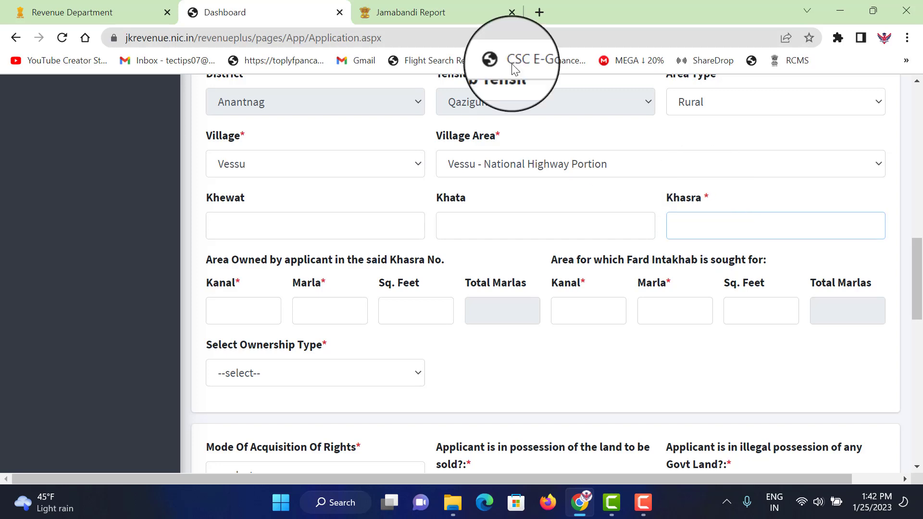
- Look up khasra 2418/691 in the Jamabandi Report, then return to the Fard form
{"action": "left_click", "coordinate": [433, 12]}
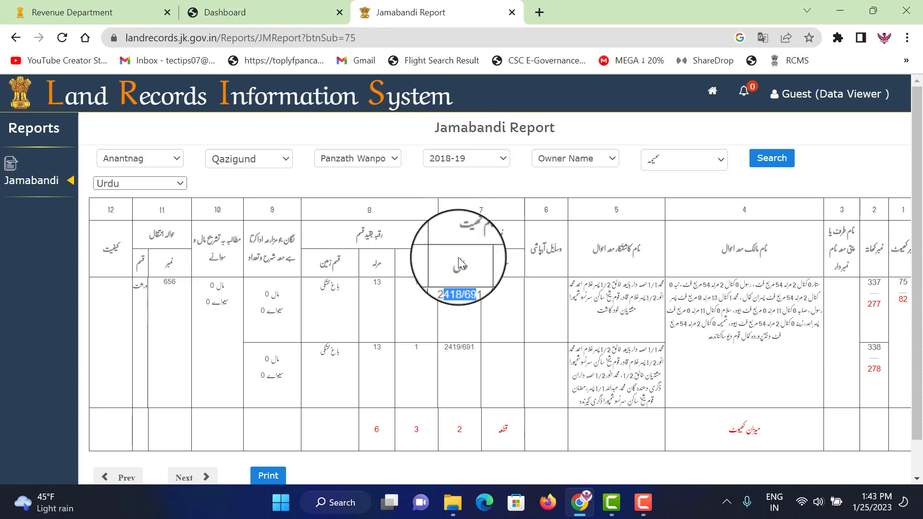
{"action": "double_click", "coordinate": [457, 310]}
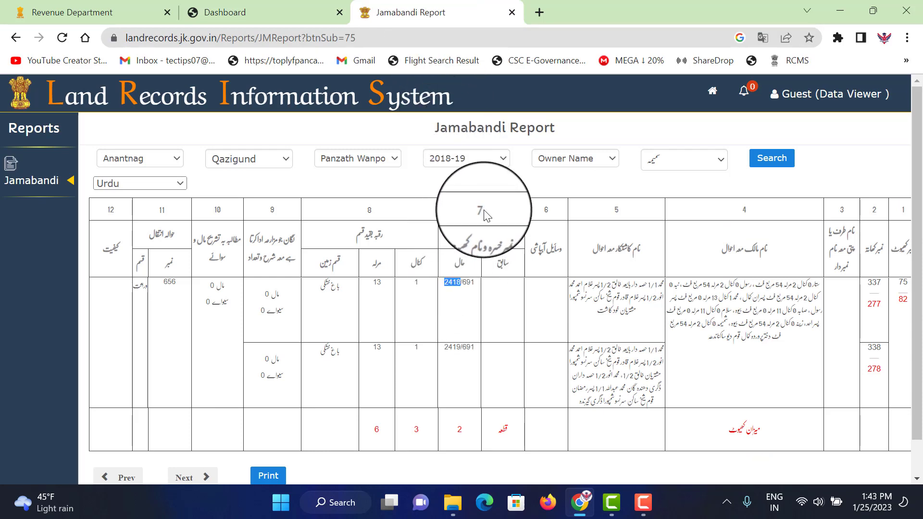
{"action": "left_click", "coordinate": [462, 300]}
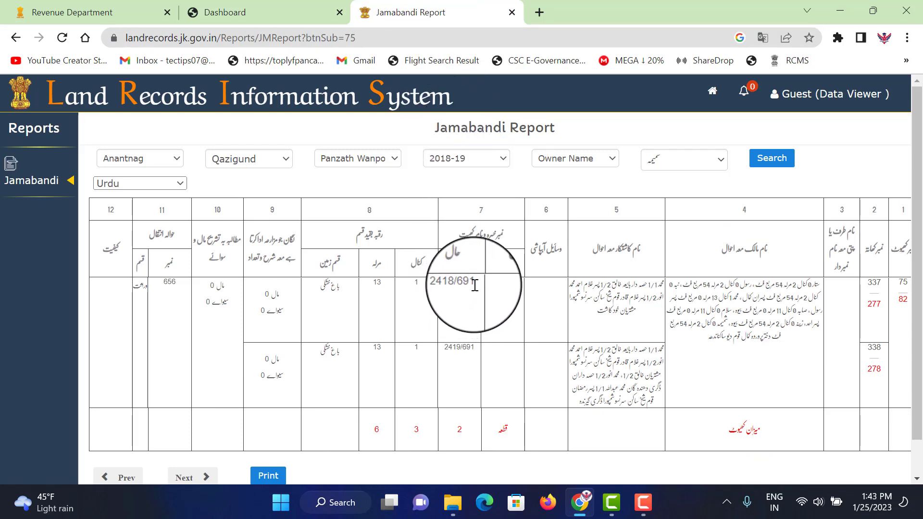
{"action": "left_click_drag", "start_coordinate": [475, 286], "coordinate": [439, 290]}
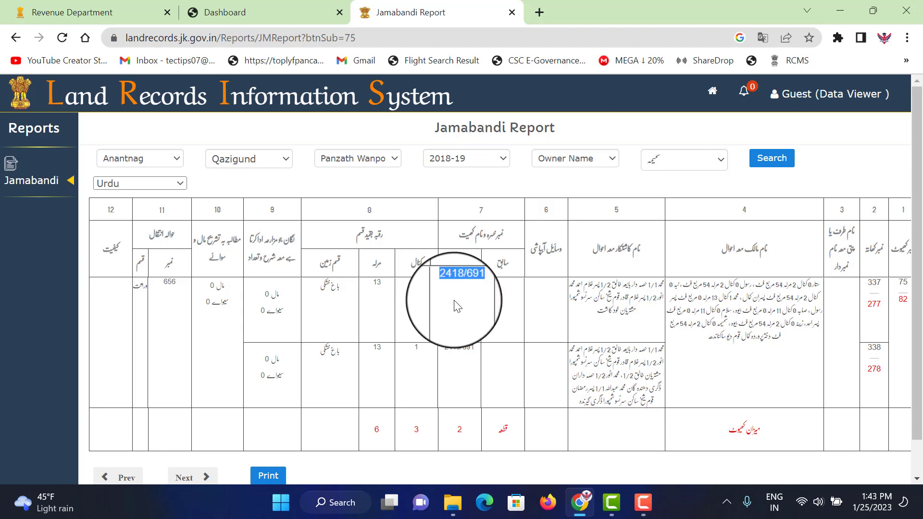
{"action": "left_click", "coordinate": [455, 301]}
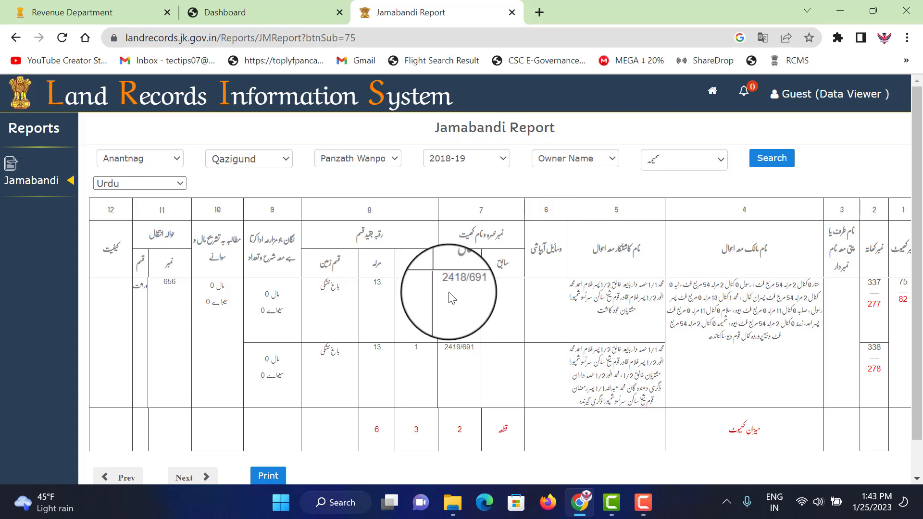
{"action": "left_click", "coordinate": [278, 10]}
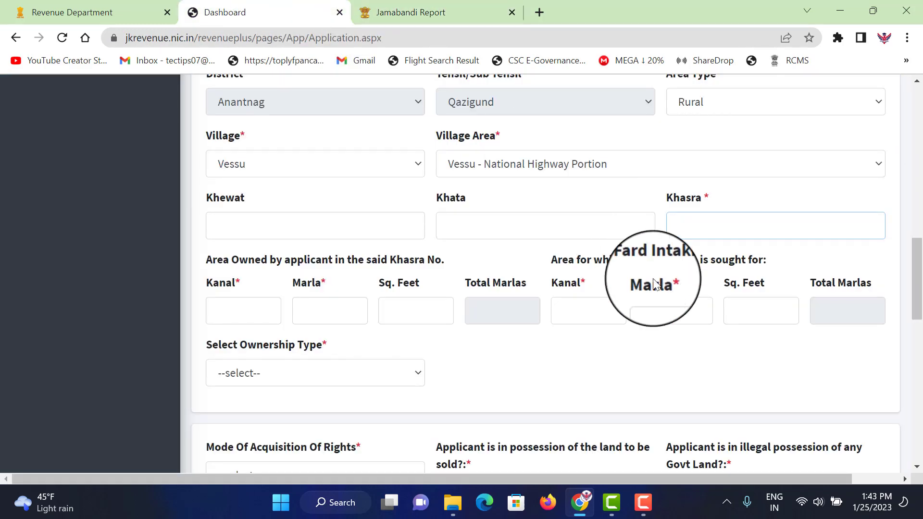
{"action": "left_click_drag", "start_coordinate": [917, 250], "coordinate": [917, 284]}
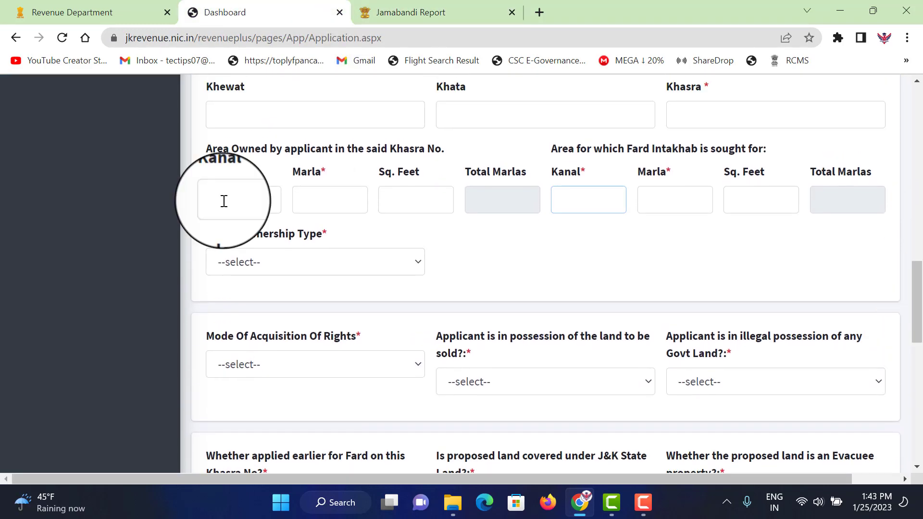
{"action": "left_click", "coordinate": [224, 201]}
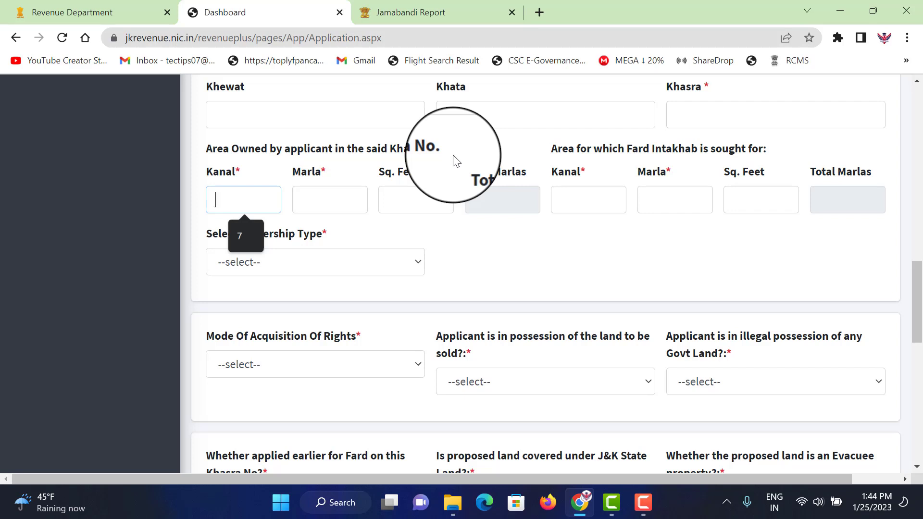
{"action": "left_click", "coordinate": [332, 188]}
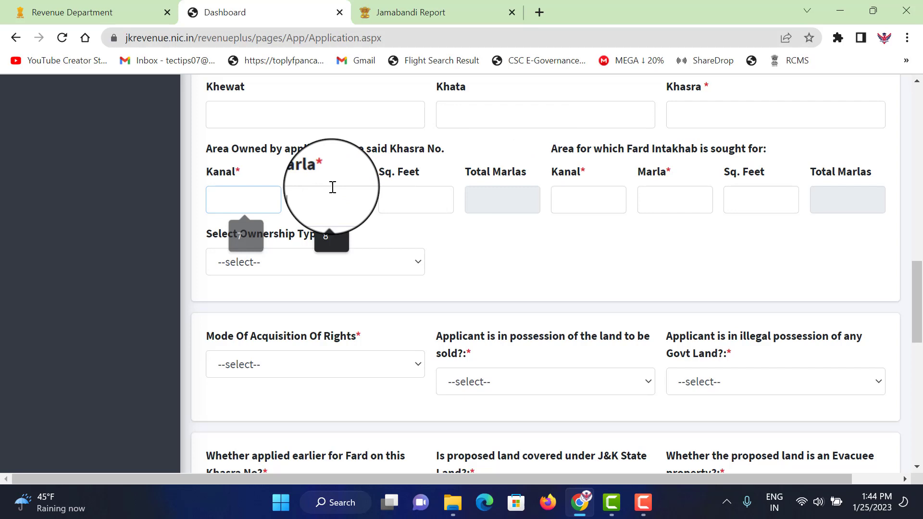
{"action": "left_click", "coordinate": [389, 196]}
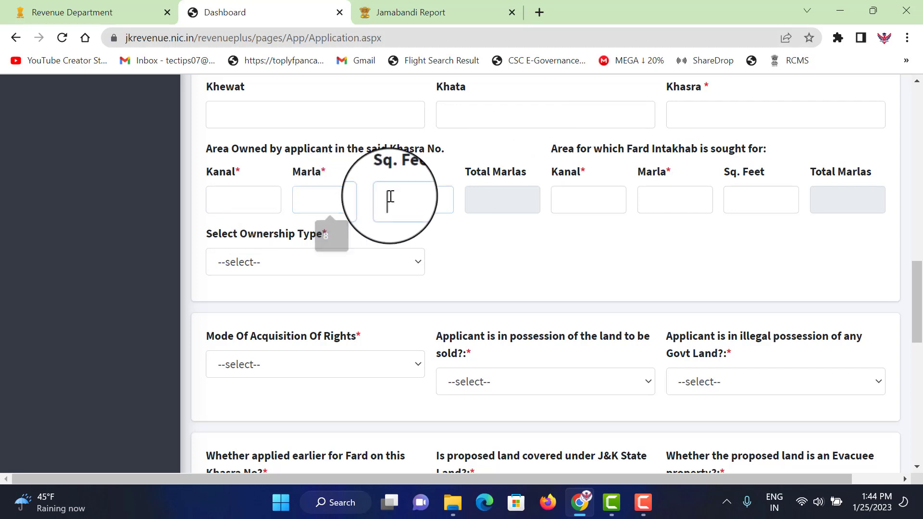
{"action": "left_click", "coordinate": [246, 205]}
{"action": "left_click", "coordinate": [313, 205]}
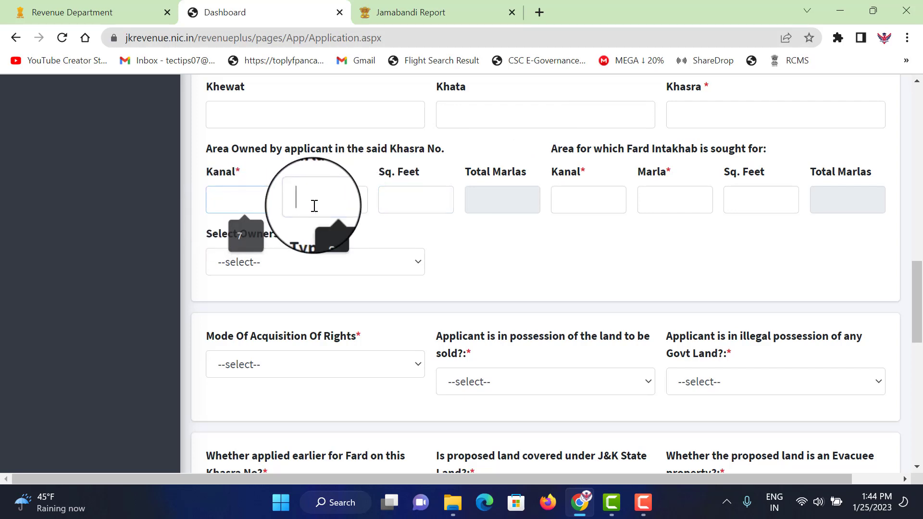
{"action": "left_click", "coordinate": [223, 208]}
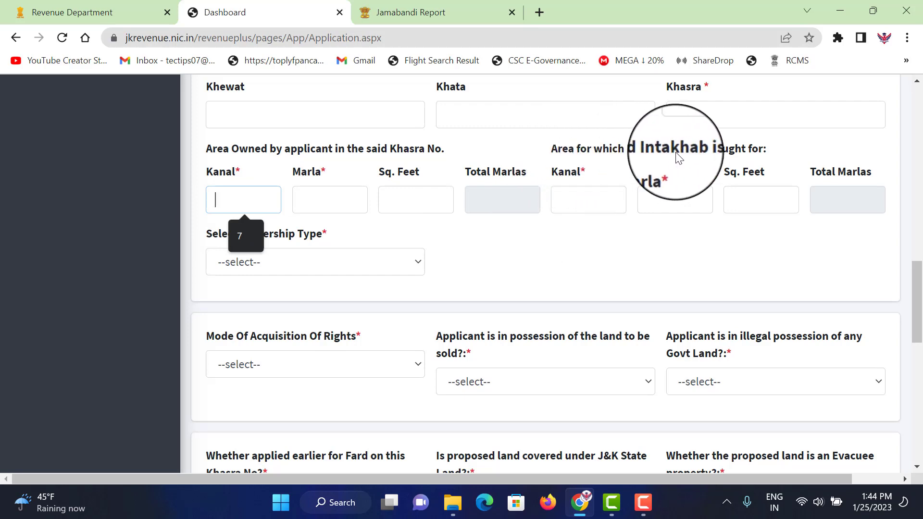
{"action": "key", "text": "Tab"}
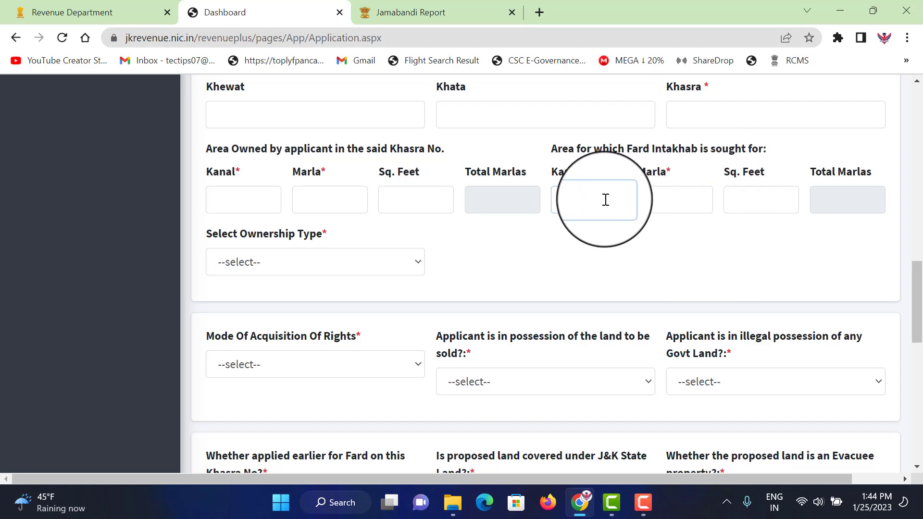
{"action": "left_click", "coordinate": [667, 199]}
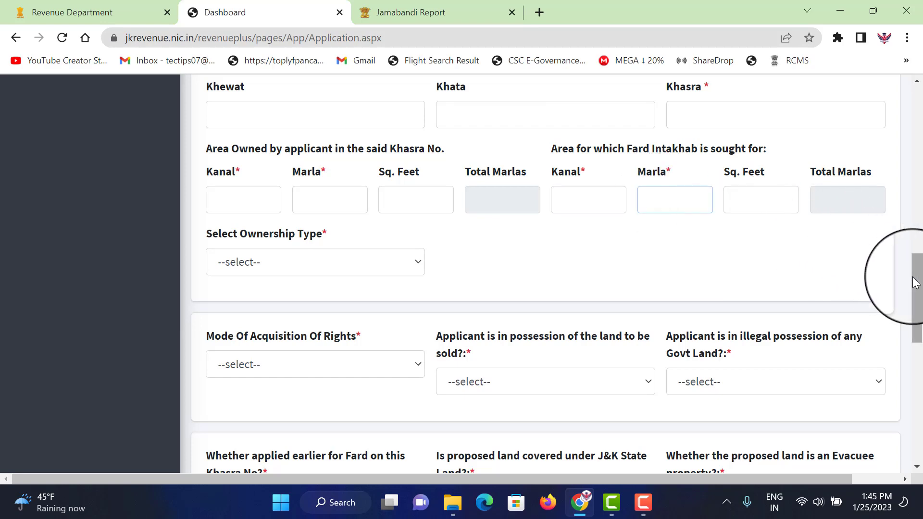
- Choose Inheritence as acquisition mode; answer No to land possession and illegal Govt land possession
{"action": "scroll", "coordinate": [915, 286], "scroll_direction": "down", "scroll_amount": 3}
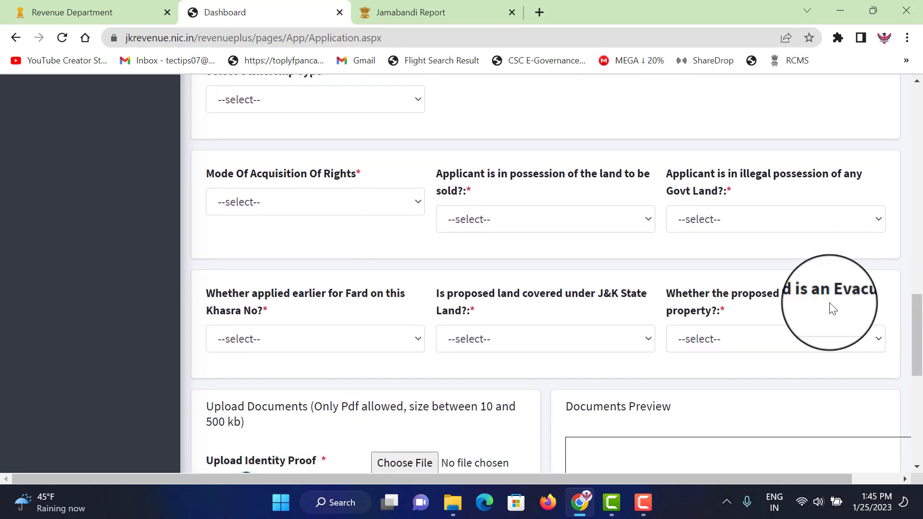
{"action": "left_click", "coordinate": [350, 206]}
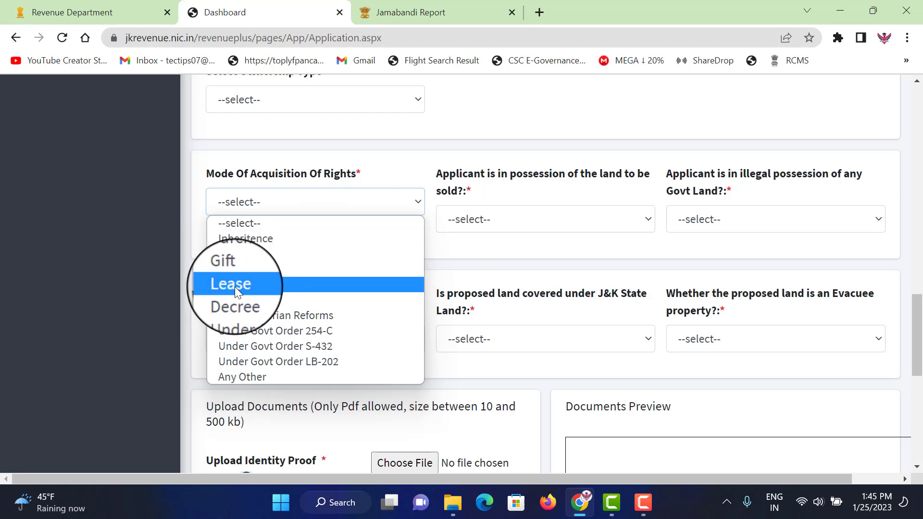
{"action": "left_click", "coordinate": [260, 238]}
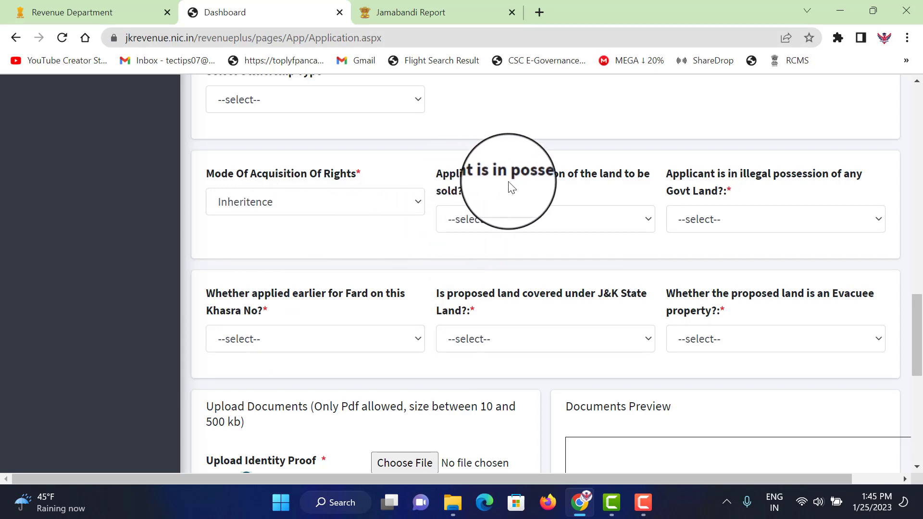
{"action": "left_click", "coordinate": [515, 227]}
{"action": "left_click", "coordinate": [468, 270]}
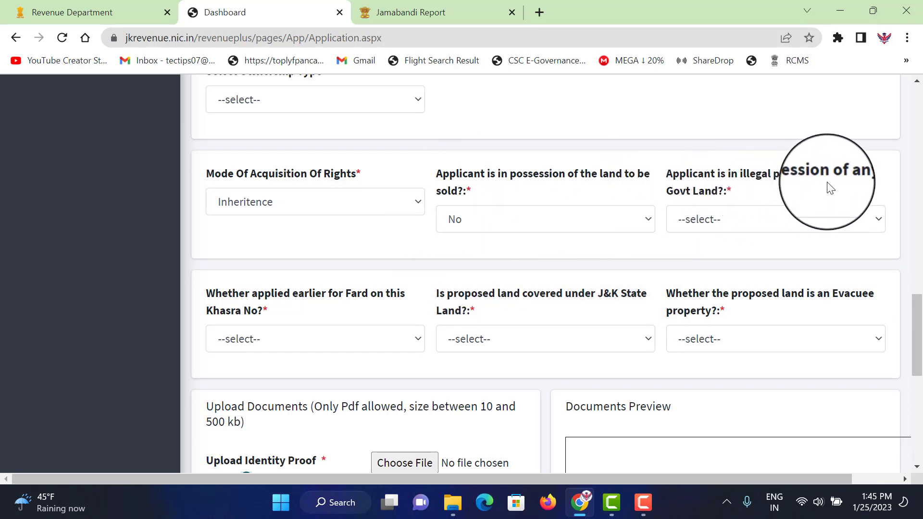
{"action": "left_click", "coordinate": [743, 225]}
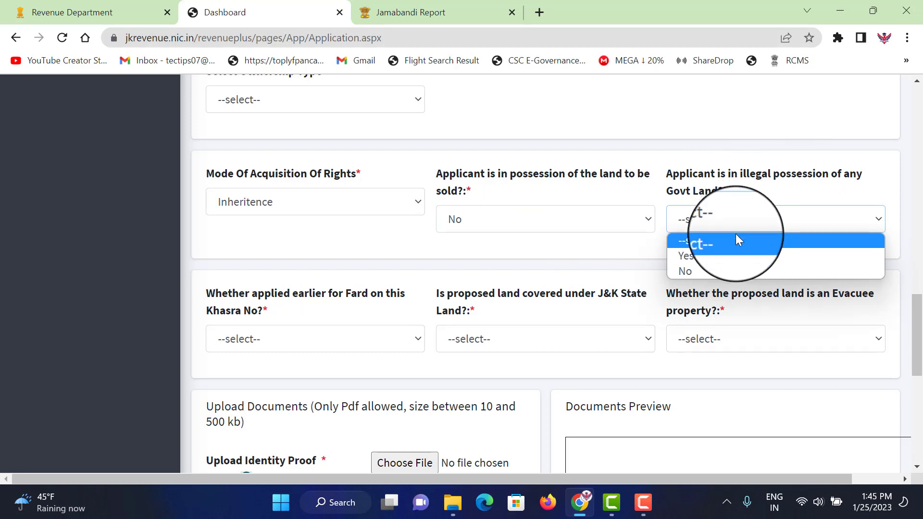
{"action": "left_click", "coordinate": [708, 273]}
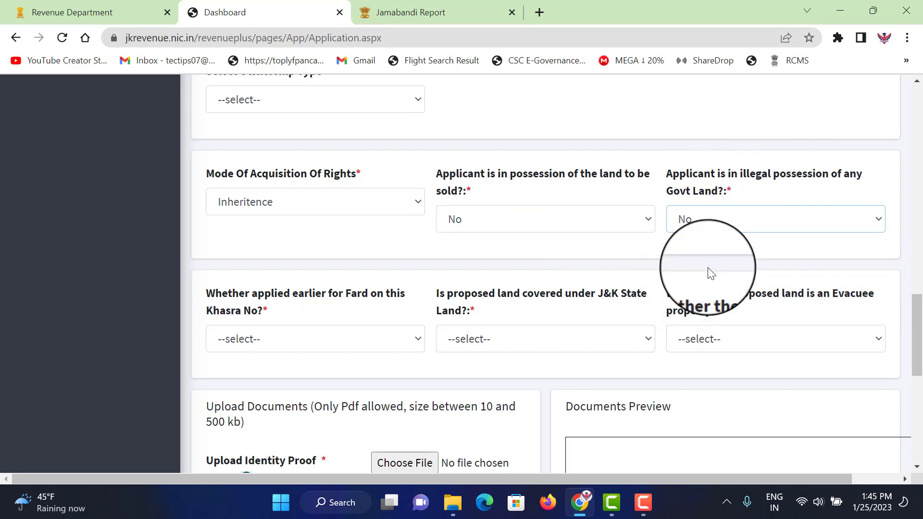
{"action": "left_click_drag", "start_coordinate": [917, 331], "coordinate": [918, 349]}
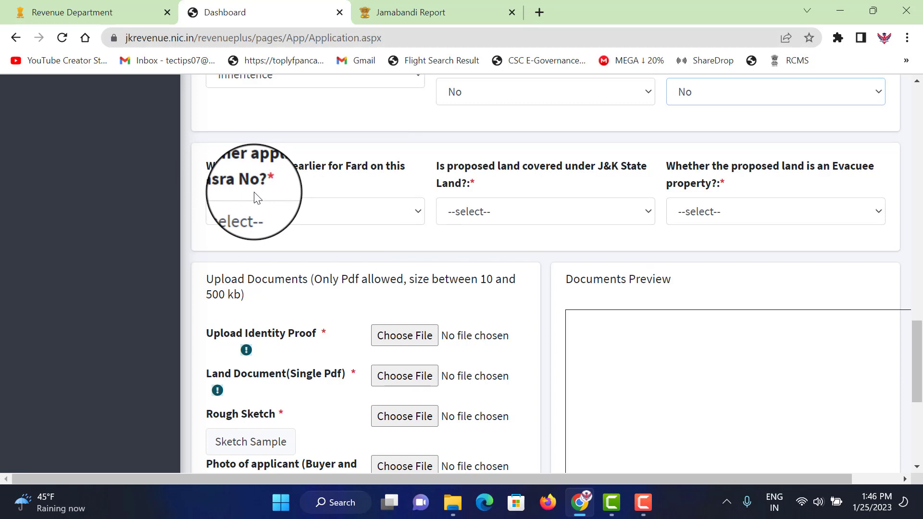
- Set 'applied earlier for Fard' to No, 'J&K State Land' to Yes, 'Evacuee property' to No
{"action": "left_click", "coordinate": [244, 217]}
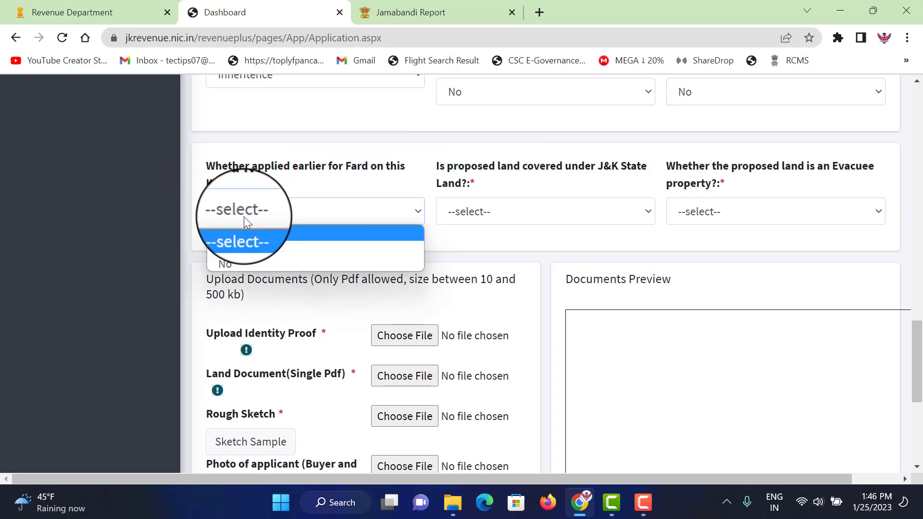
{"action": "left_click", "coordinate": [221, 264]}
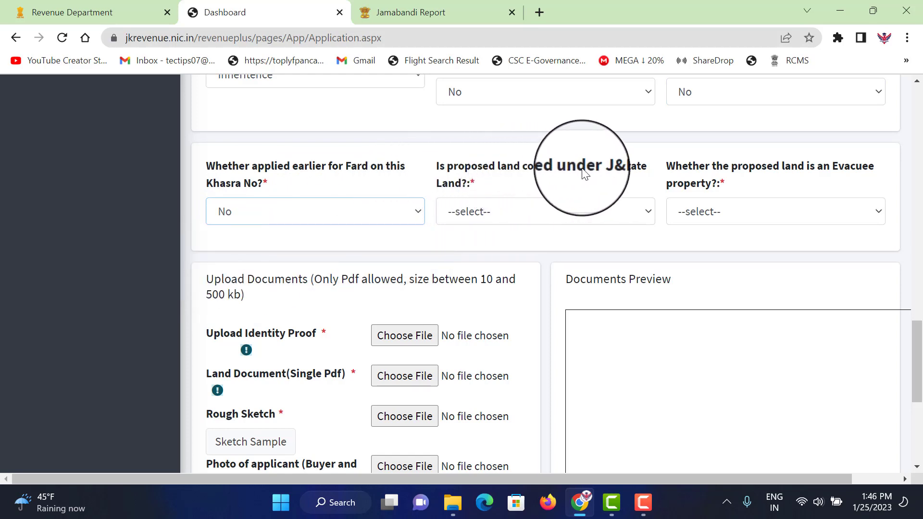
{"action": "left_click", "coordinate": [540, 215]}
{"action": "left_click", "coordinate": [482, 252]}
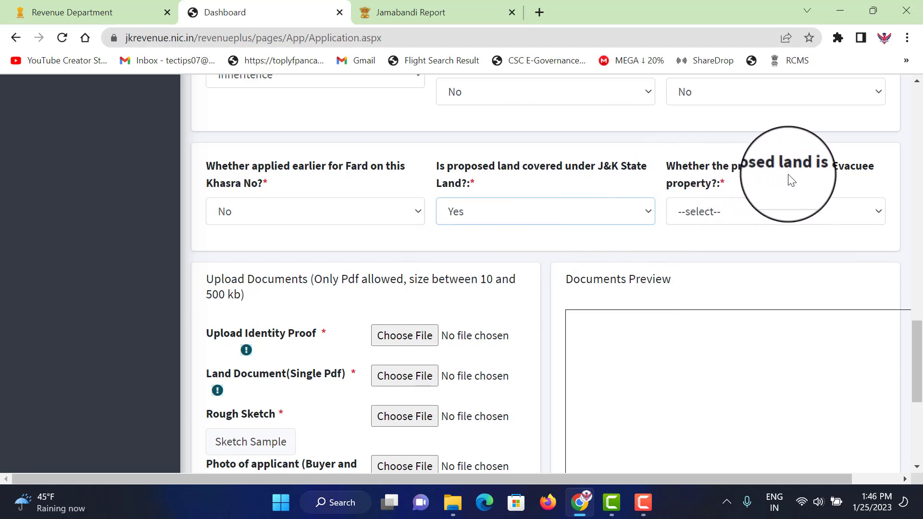
{"action": "left_click", "coordinate": [720, 215]}
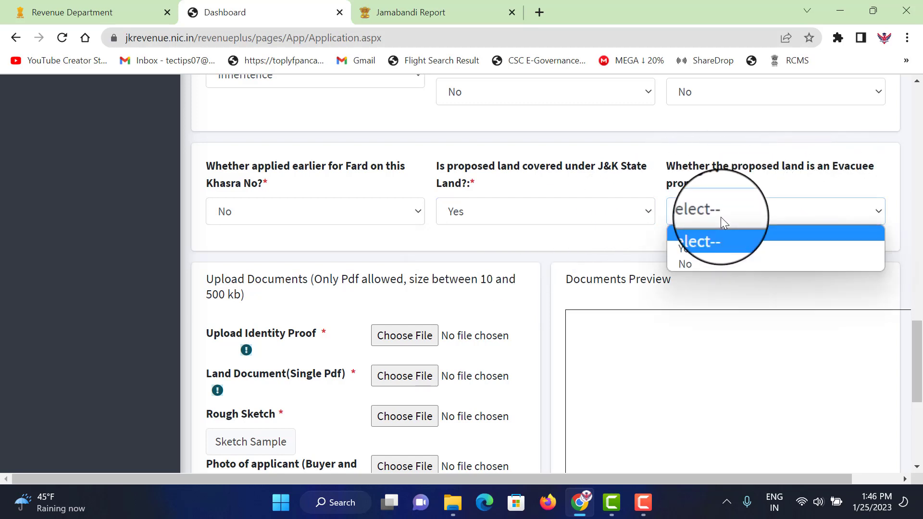
{"action": "left_click", "coordinate": [691, 262]}
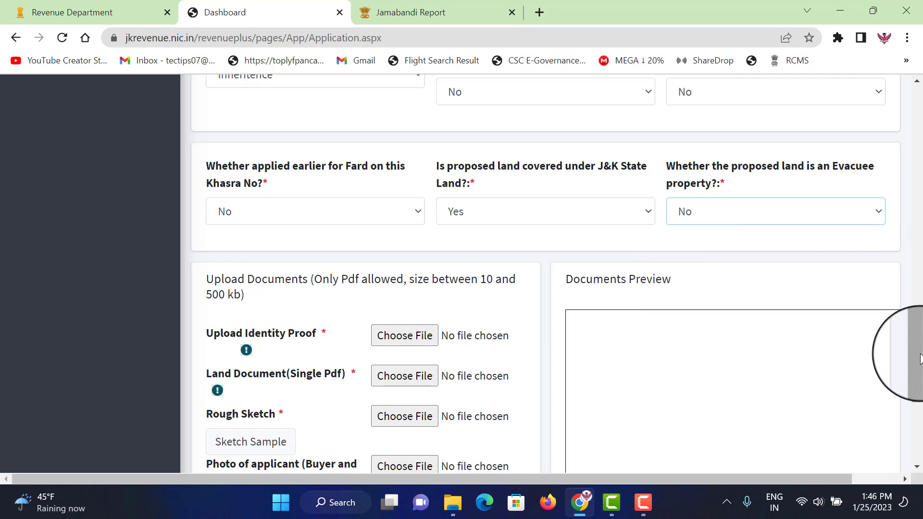
{"action": "left_click_drag", "start_coordinate": [921, 363], "coordinate": [906, 378]}
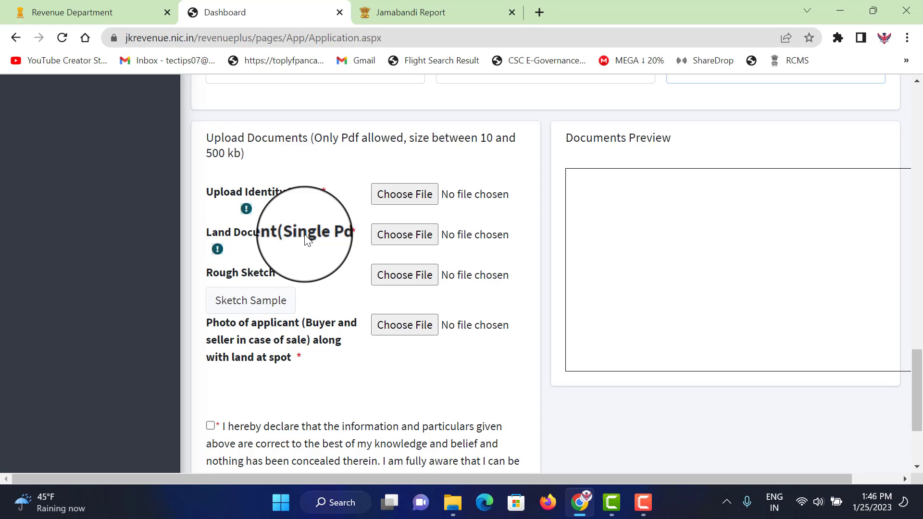
{"action": "left_click", "coordinate": [234, 302]}
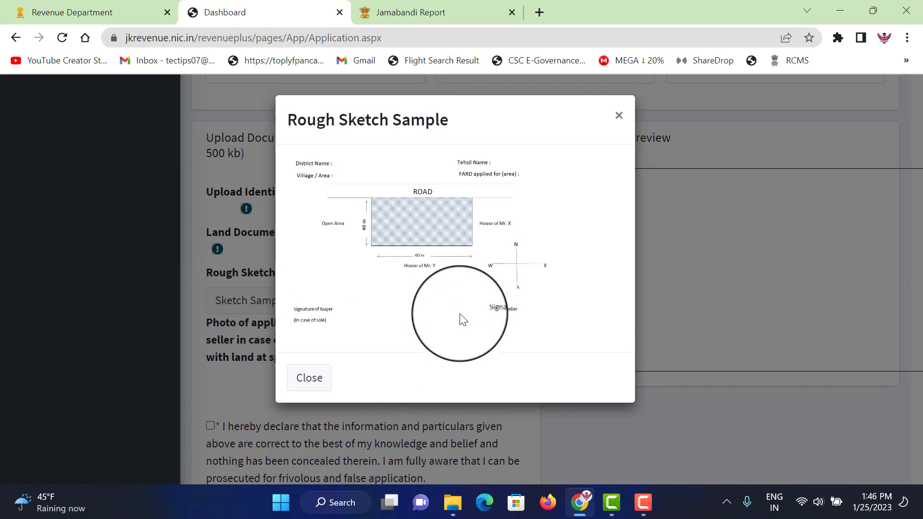
{"action": "left_click", "coordinate": [619, 116]}
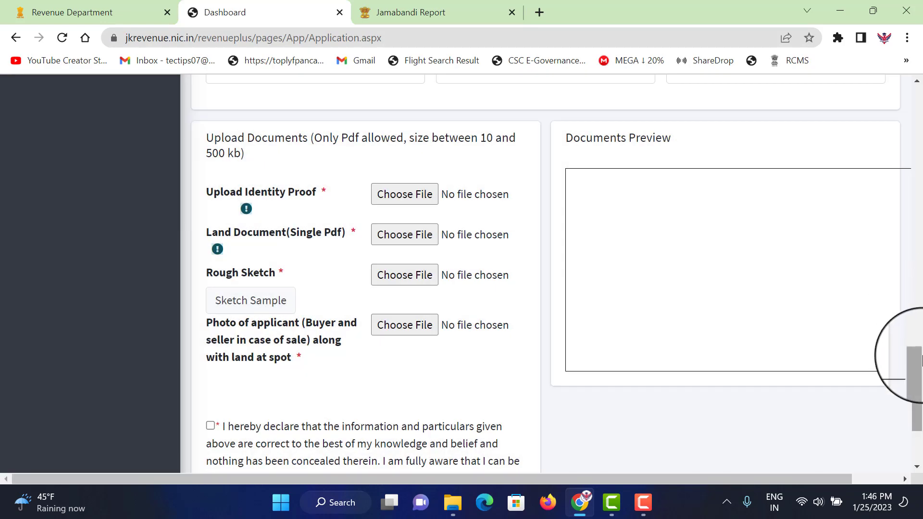
{"action": "left_click_drag", "start_coordinate": [910, 344], "coordinate": [910, 421]}
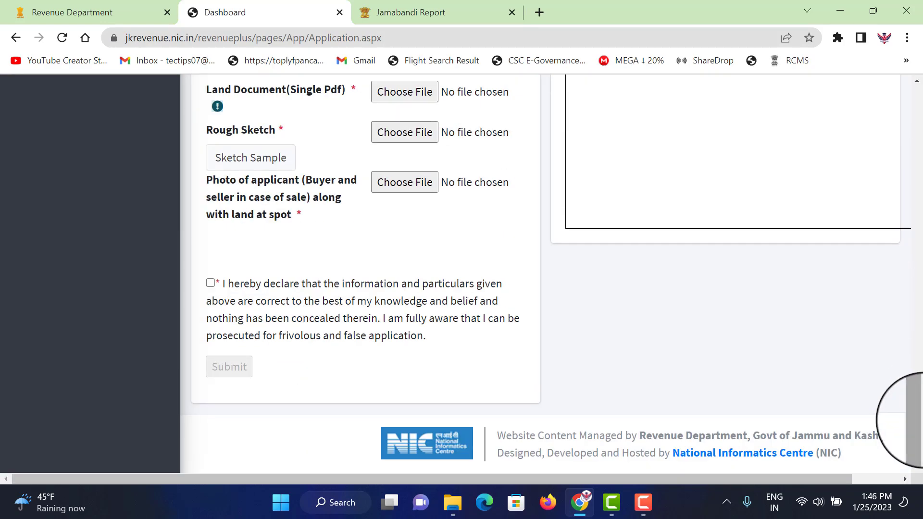